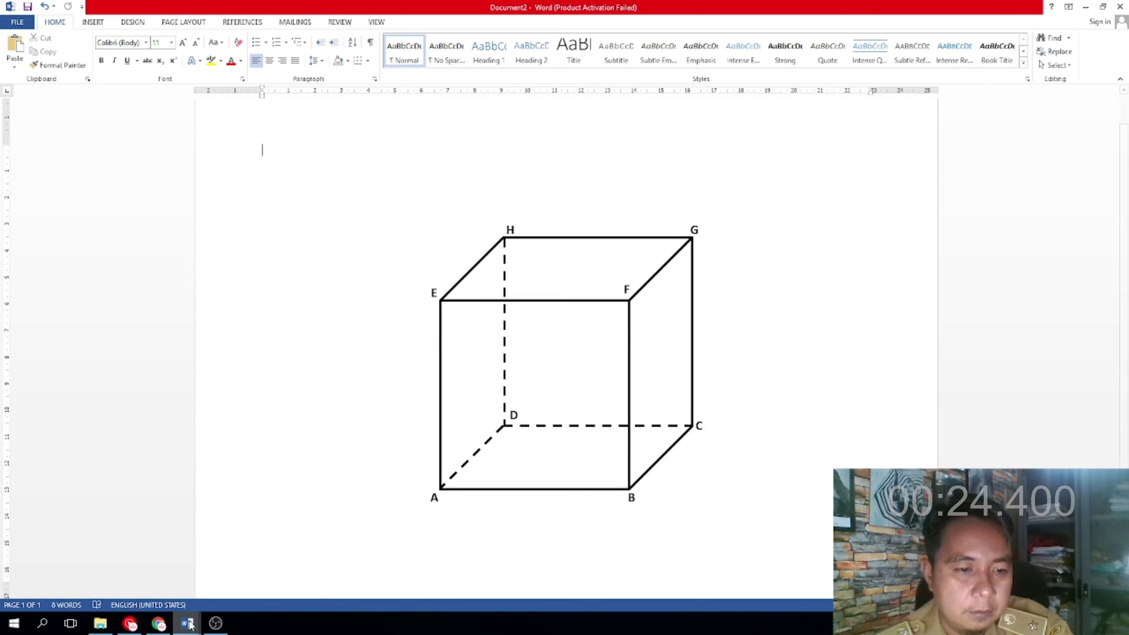
Compare the blue 3D shapes example with the finished cube, then start a new blank document
key("alt+Tab")
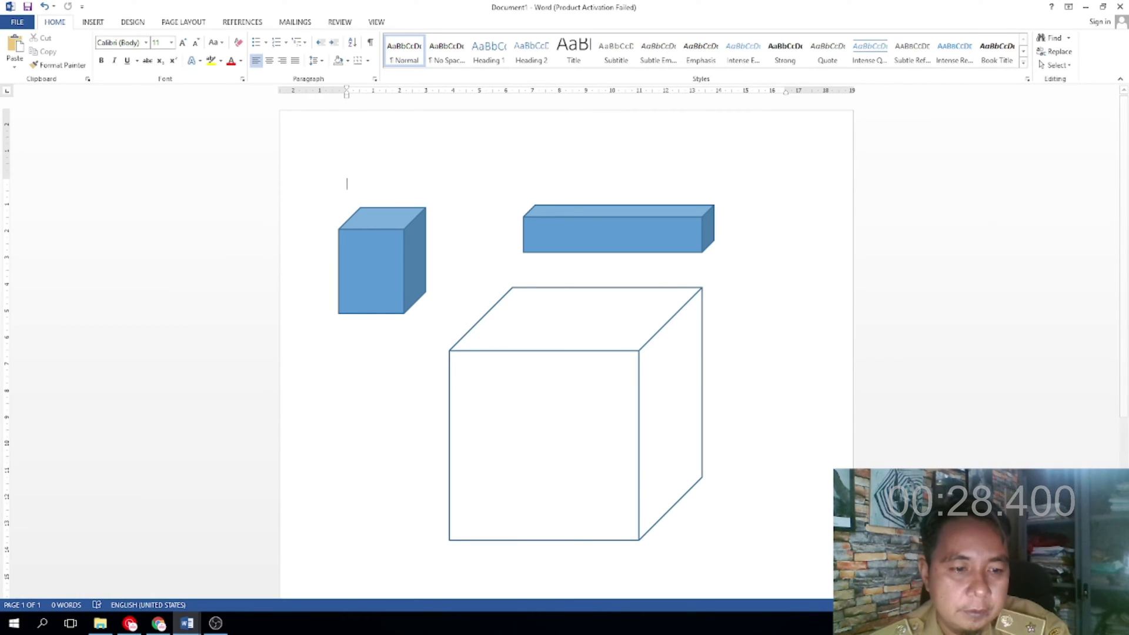
mouse_move(187, 623)
left_click(235, 551)
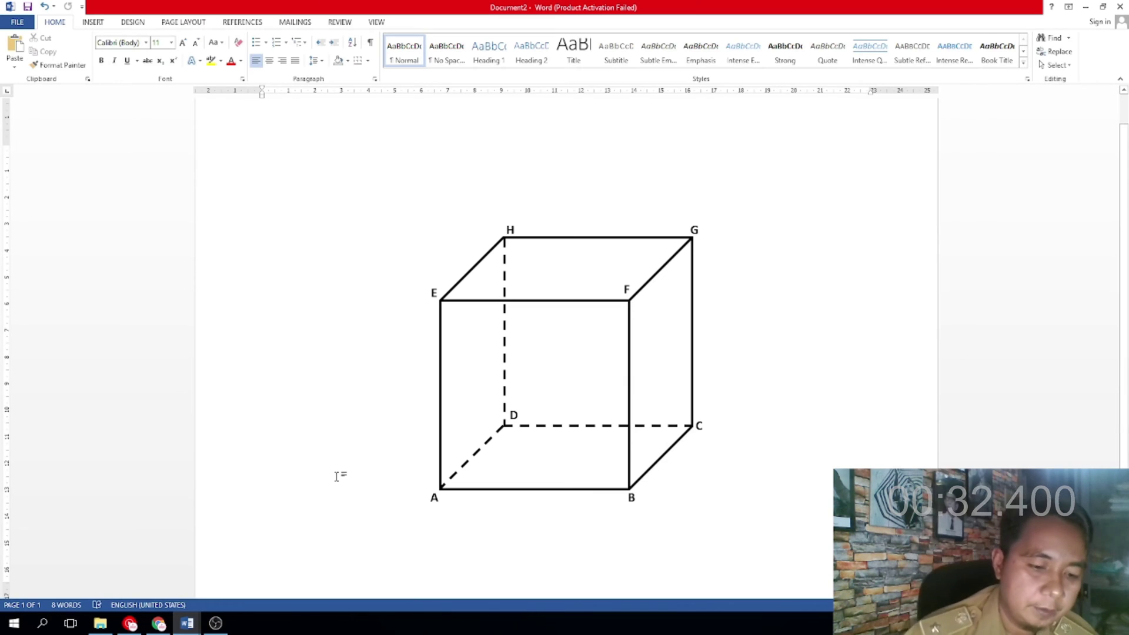
key("ctrl+n")
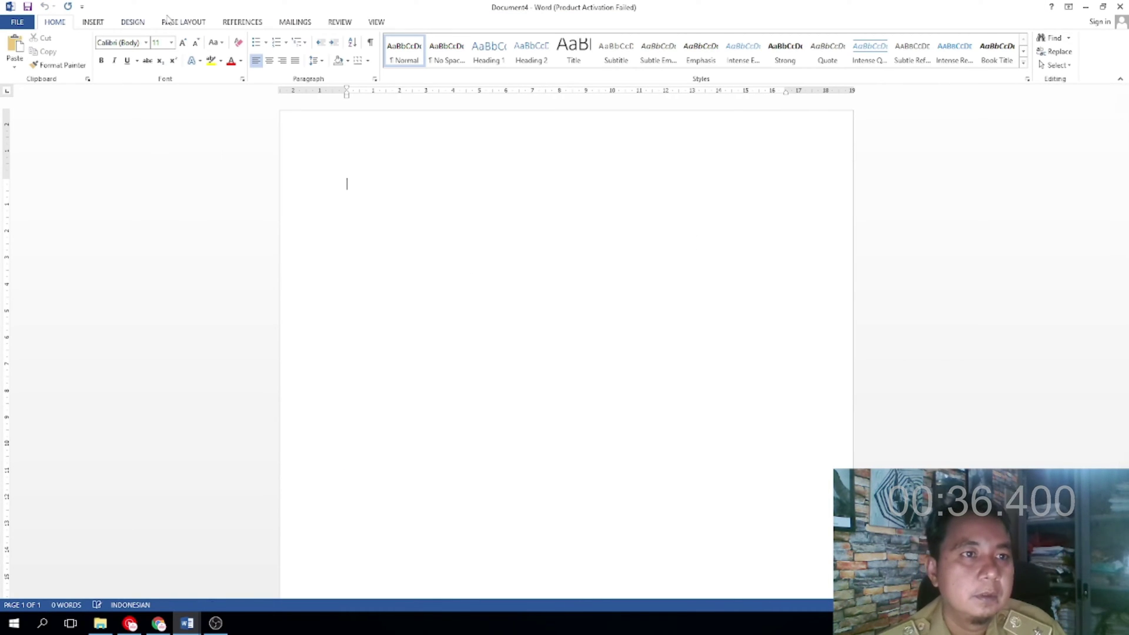
Set Document4's page orientation to Landscape
left_click(194, 23)
left_click(49, 47)
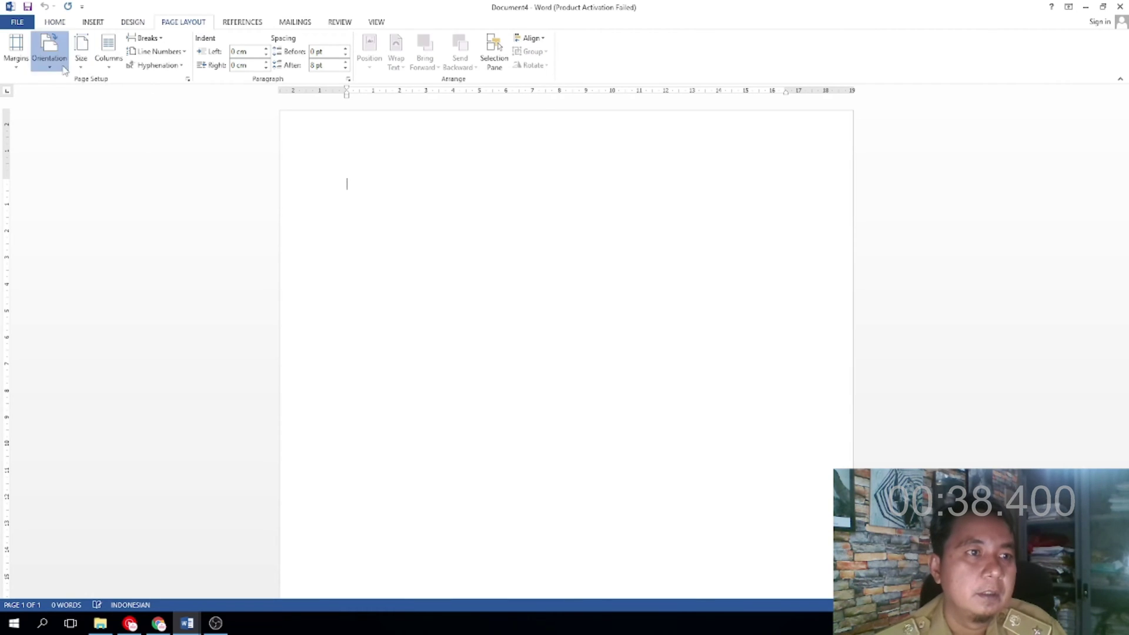
left_click(74, 112)
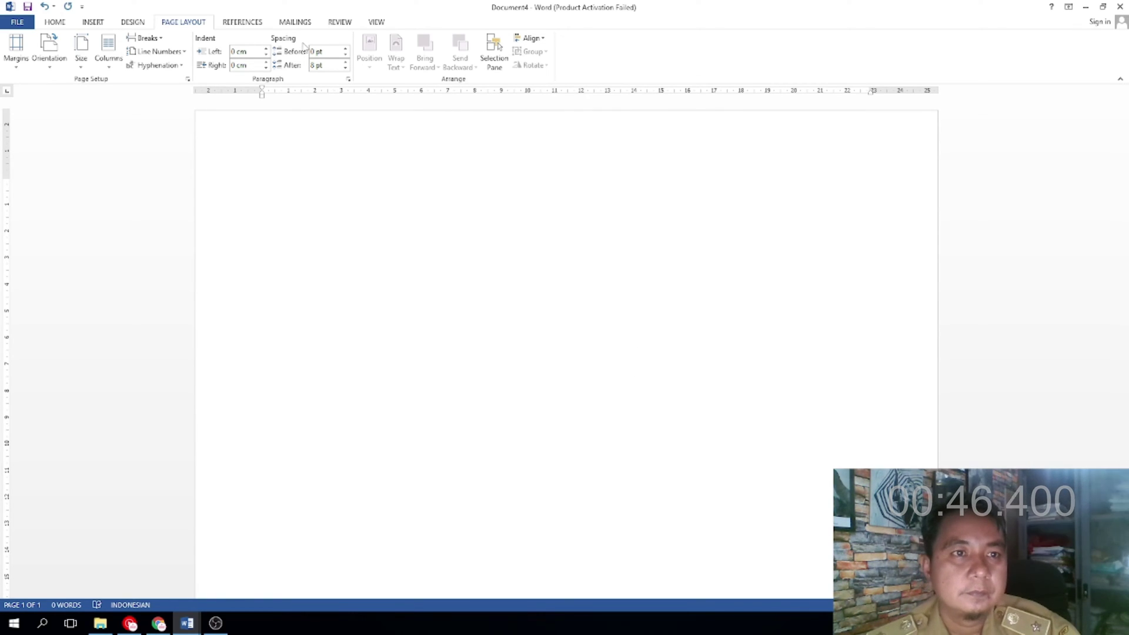
left_click(91, 23)
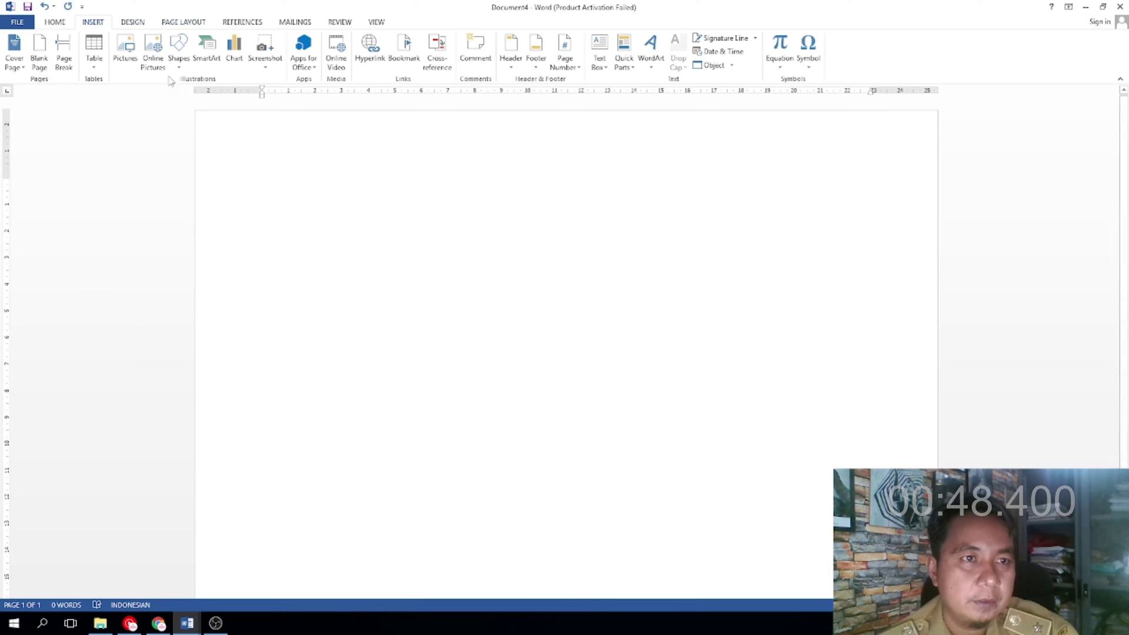
left_click(180, 61)
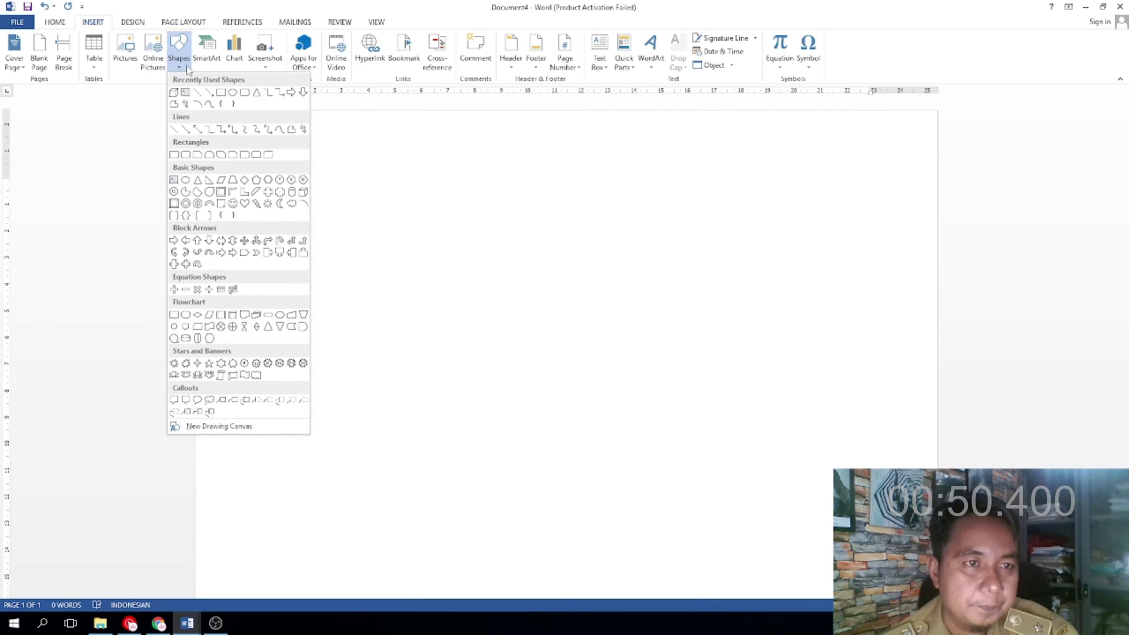
left_click(304, 193)
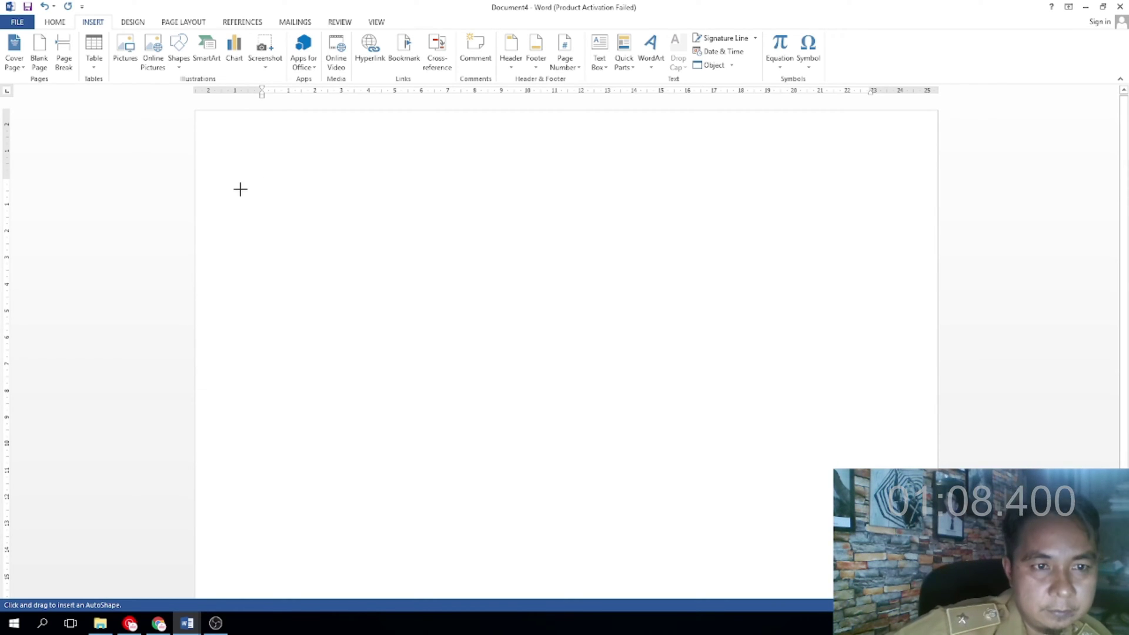
left_click_drag(262, 180, 305, 339)
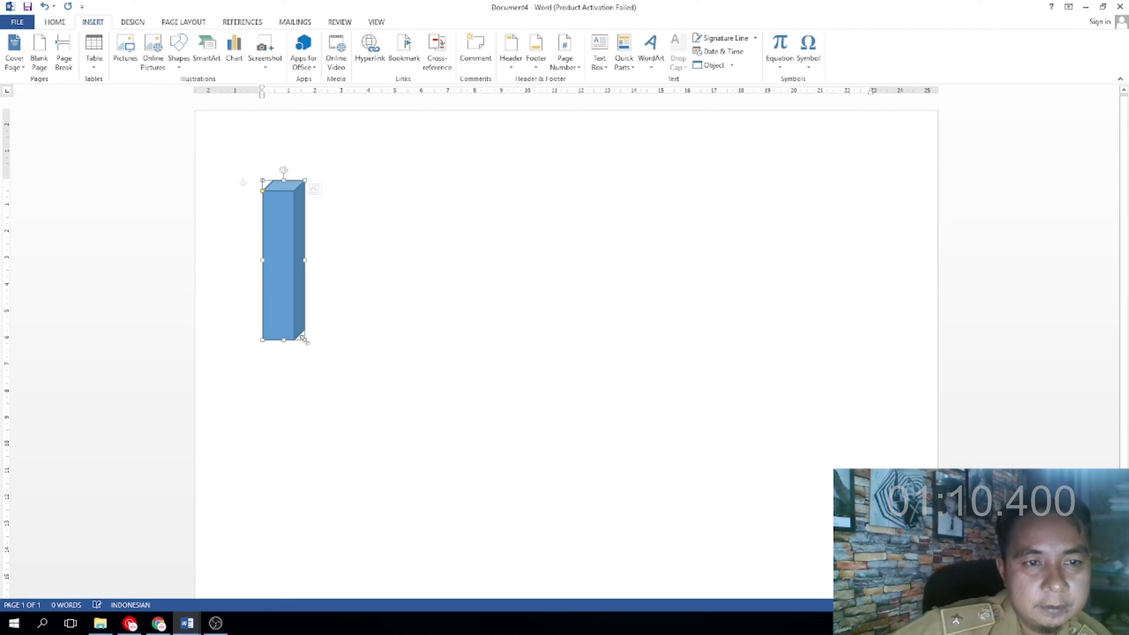
left_click(95, 22)
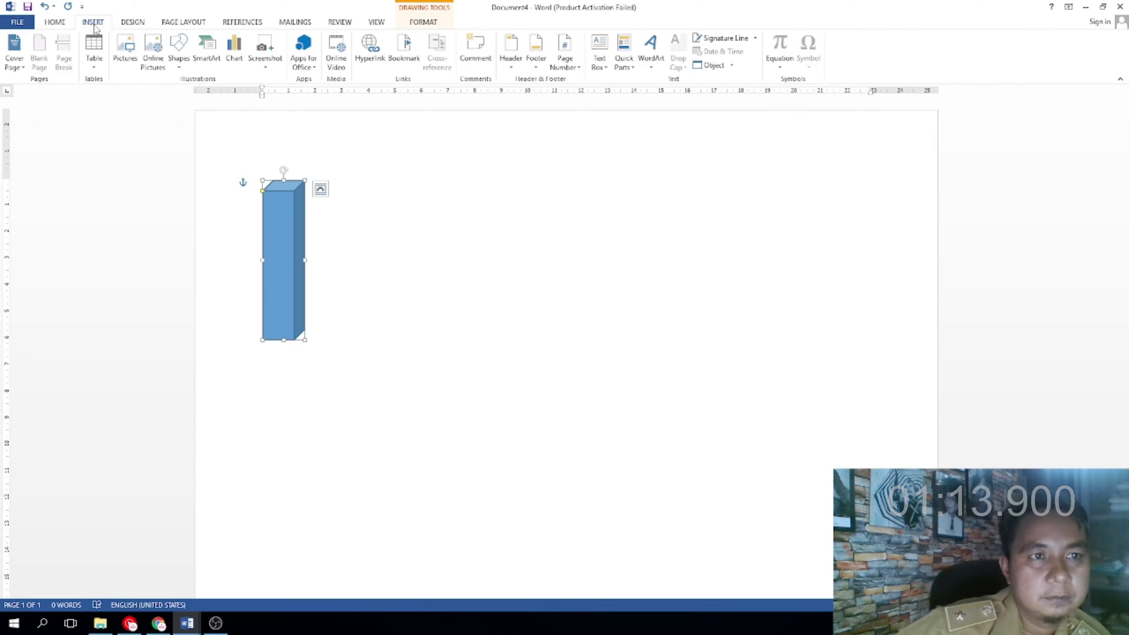
left_click(178, 50)
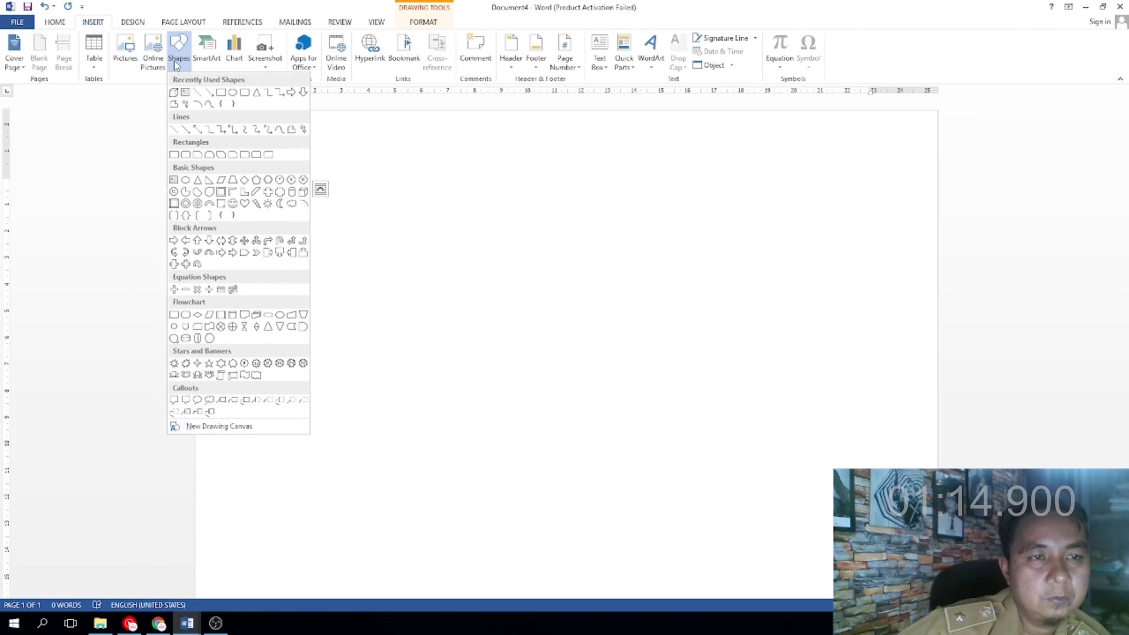
left_click(303, 192)
left_click_drag(377, 187, 621, 285)
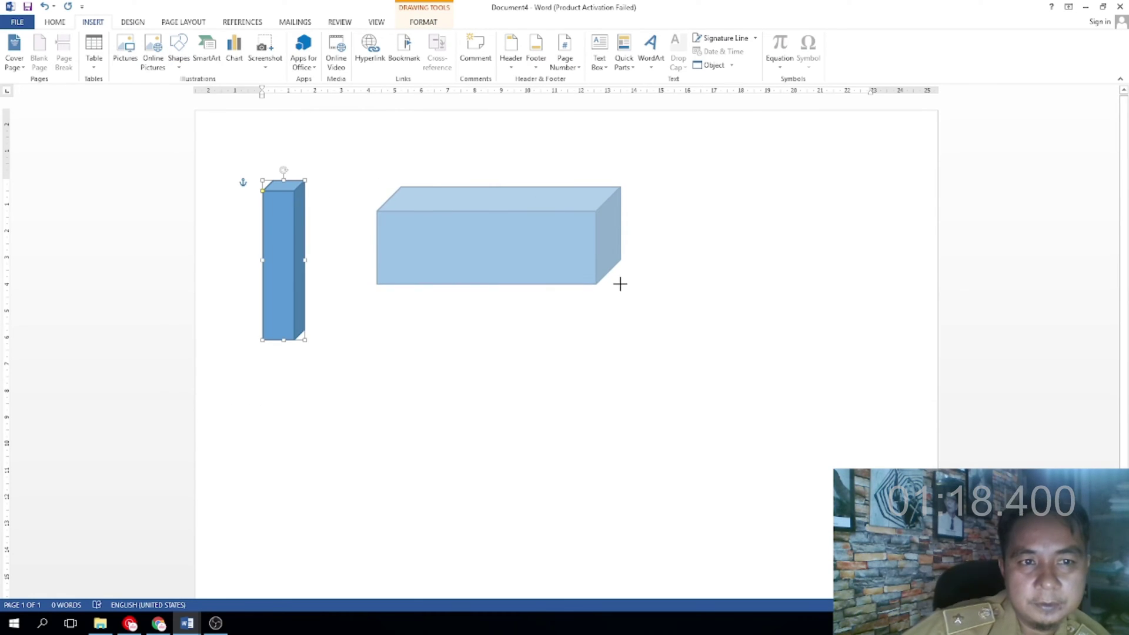
key("Delete")
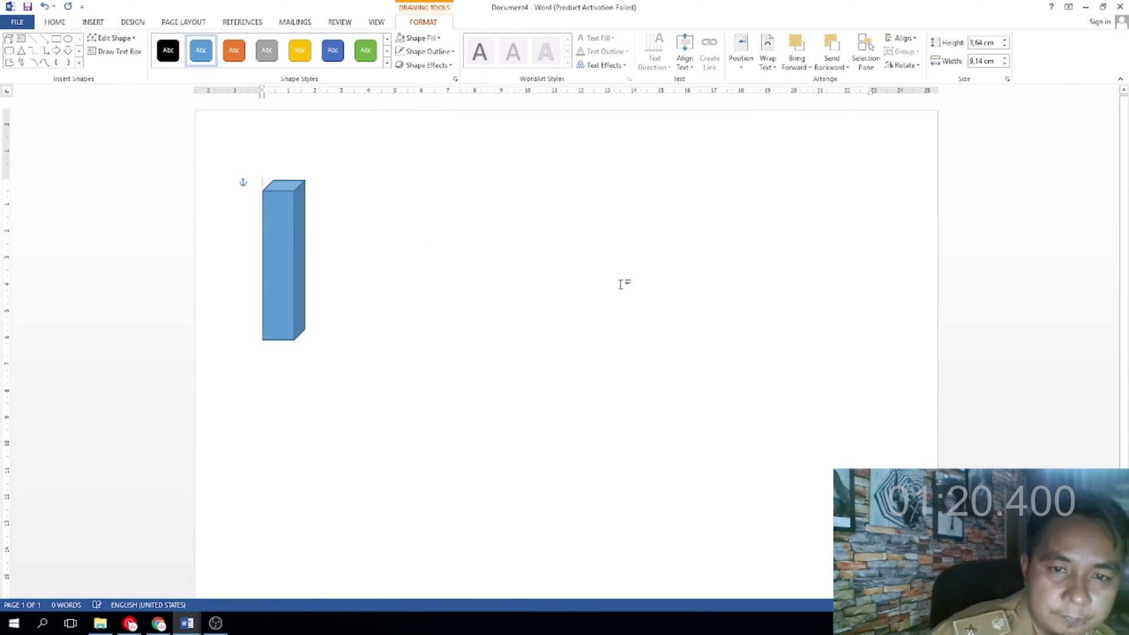
left_click(297, 254)
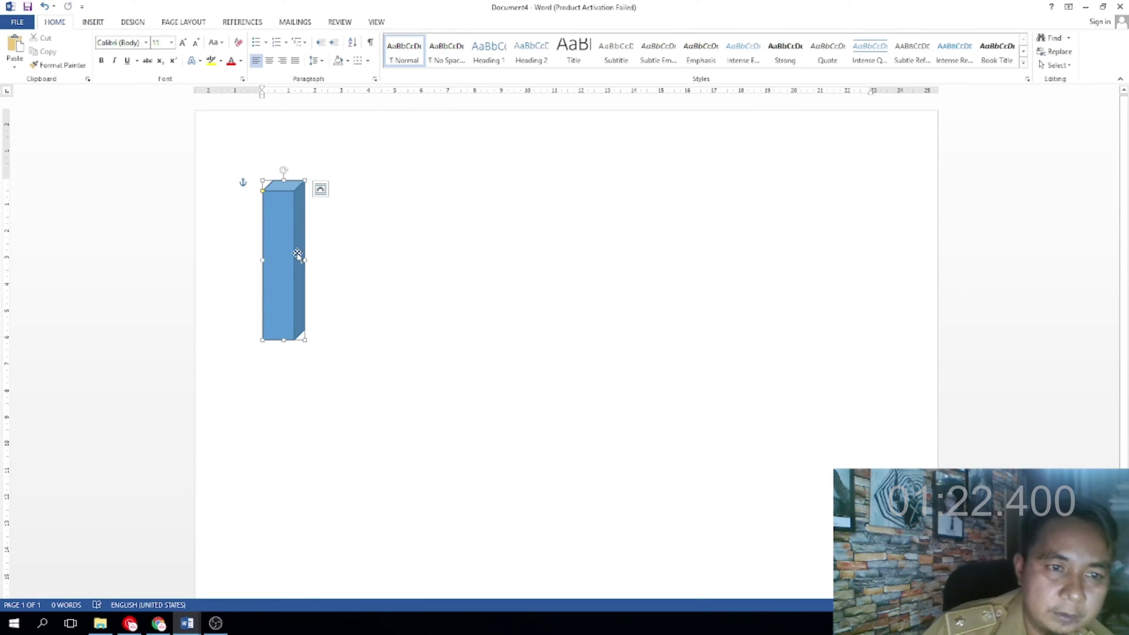
key("Delete")
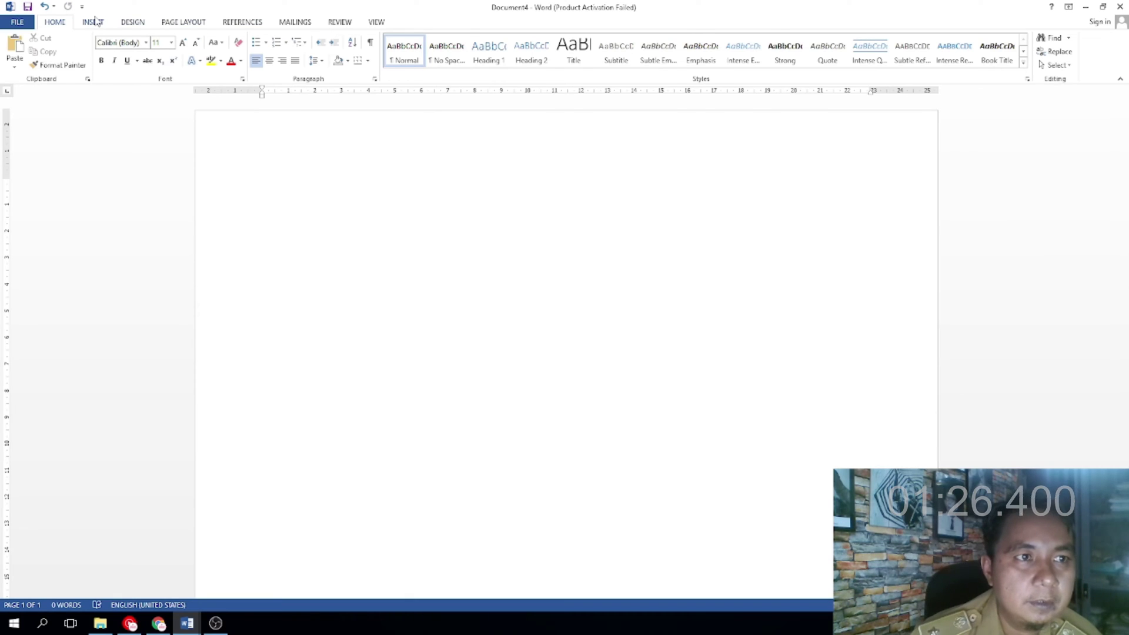
Draw a Cube shape mid-page and enlarge it to about 12.57 cm square
left_click(93, 22)
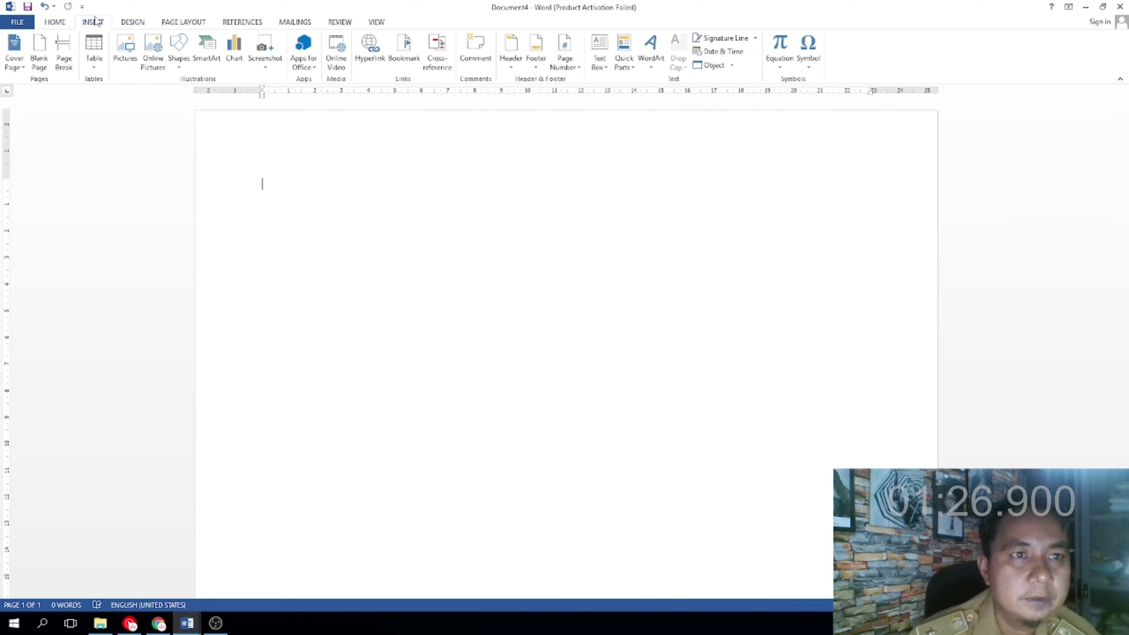
left_click(186, 67)
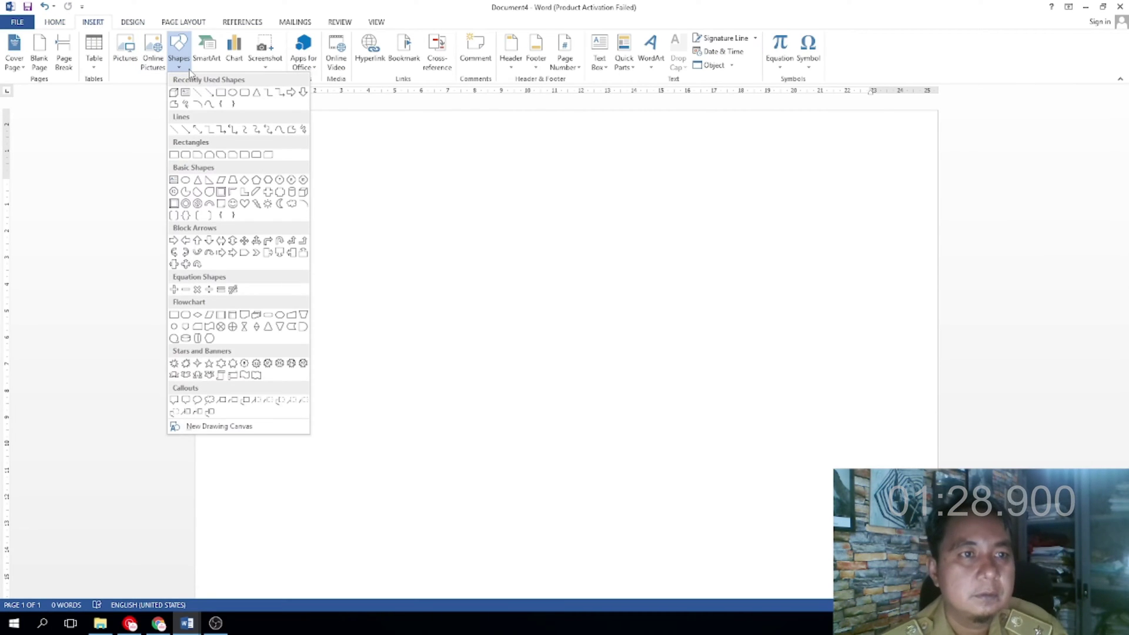
left_click(304, 193)
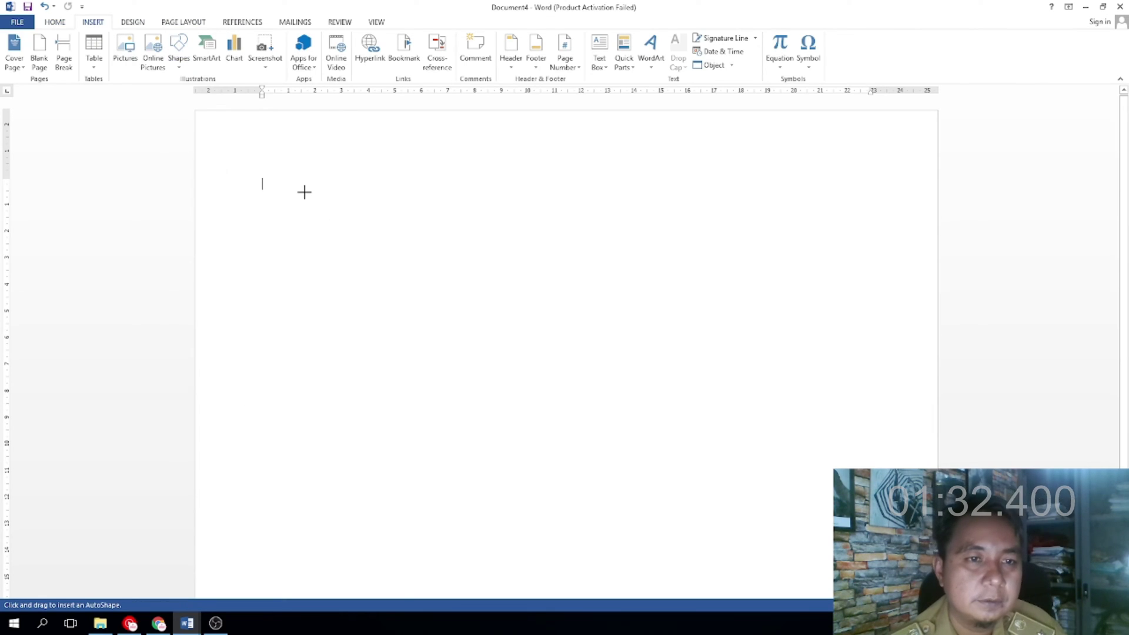
mouse_move(400, 252)
left_mouse_down()
mouse_move(722, 541)
mouse_move(655, 455)
left_mouse_up()
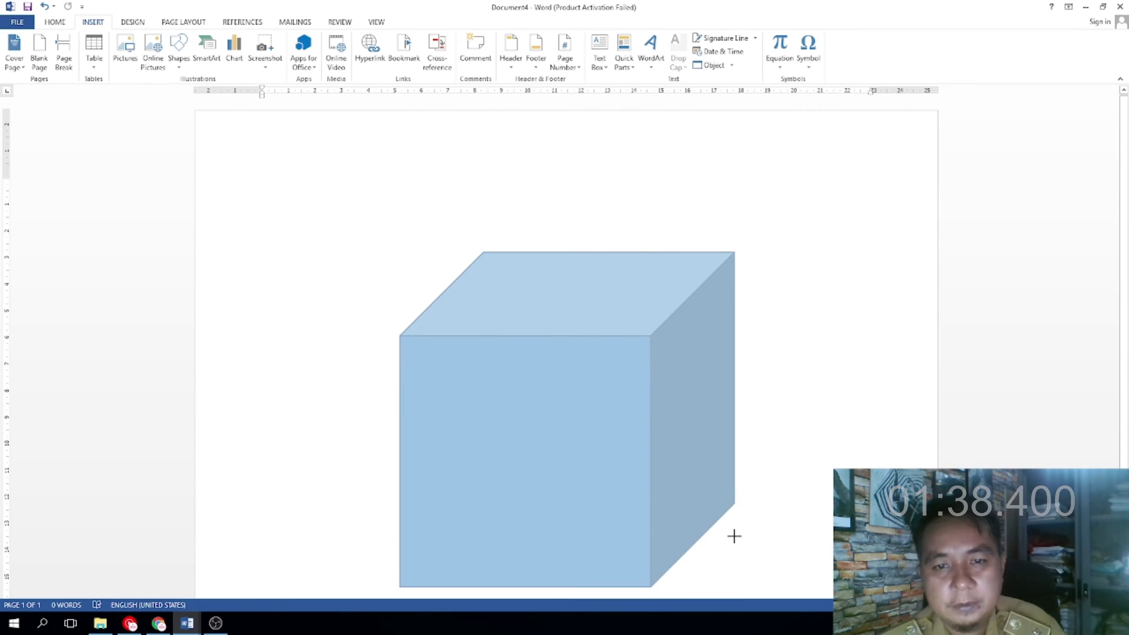
left_click_drag(655, 456, 735, 538)
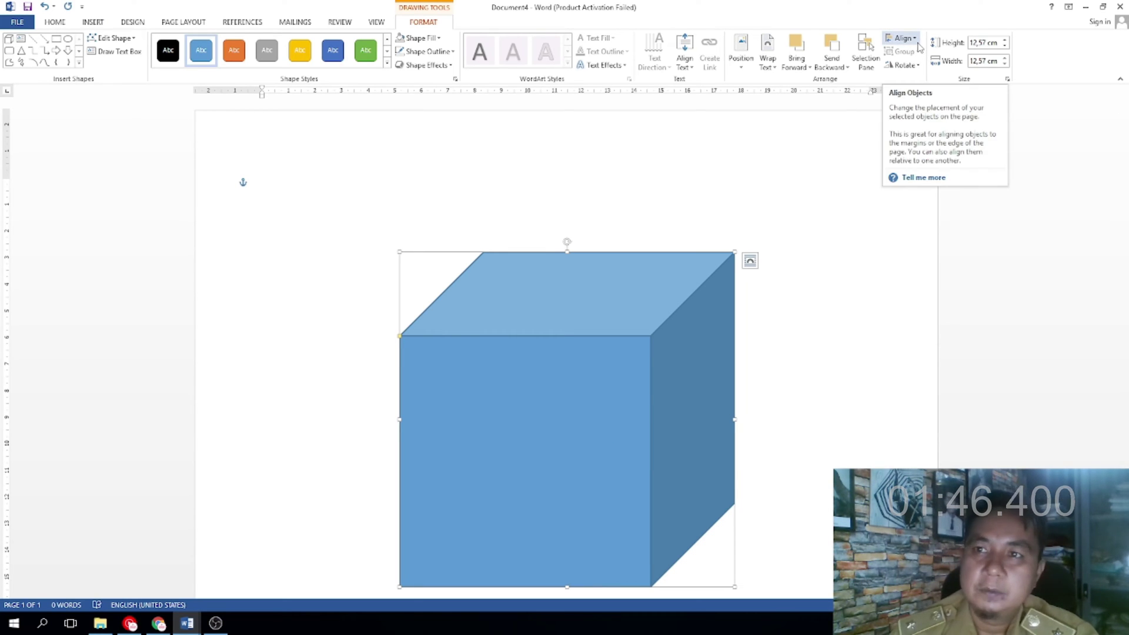
Align the cube to the page's middle and centre
left_click(902, 38)
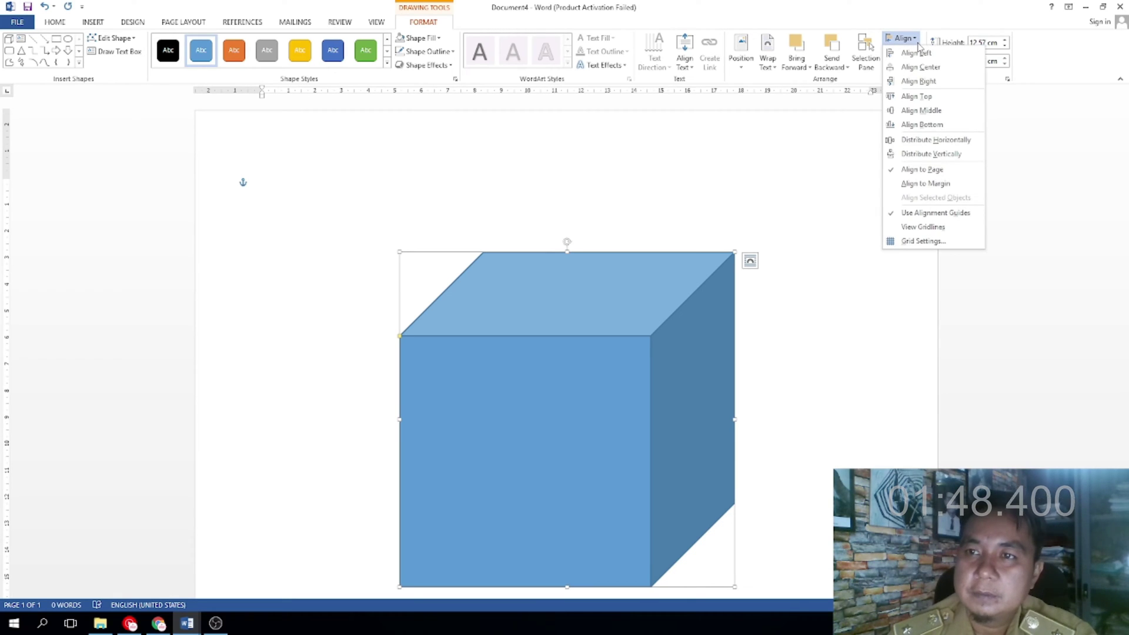
left_click(938, 115)
left_click(902, 37)
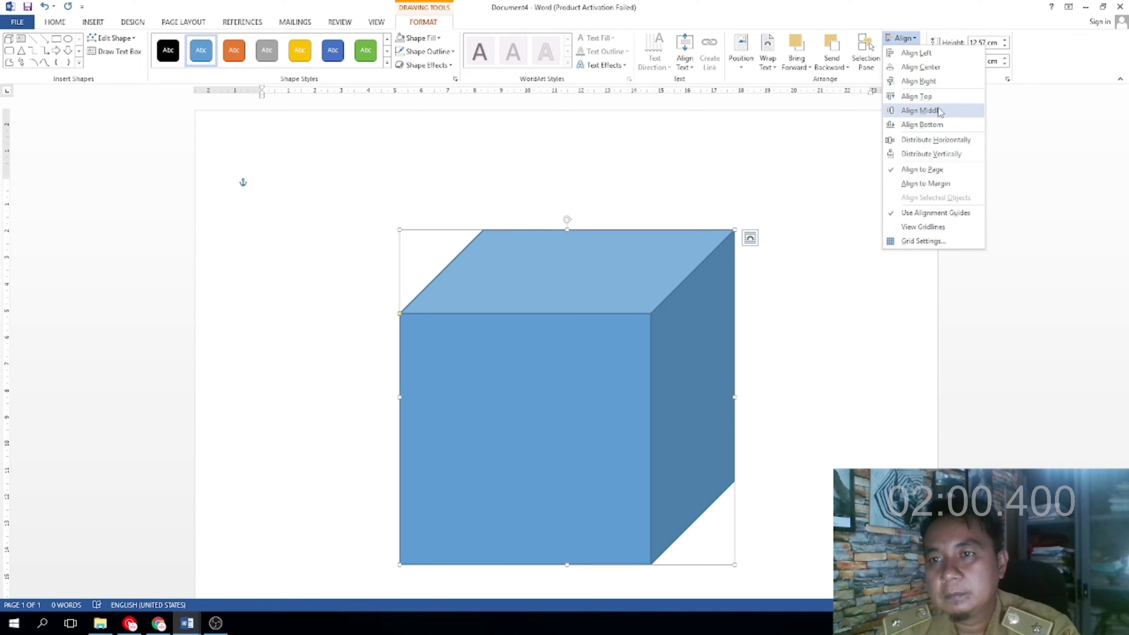
left_click(920, 67)
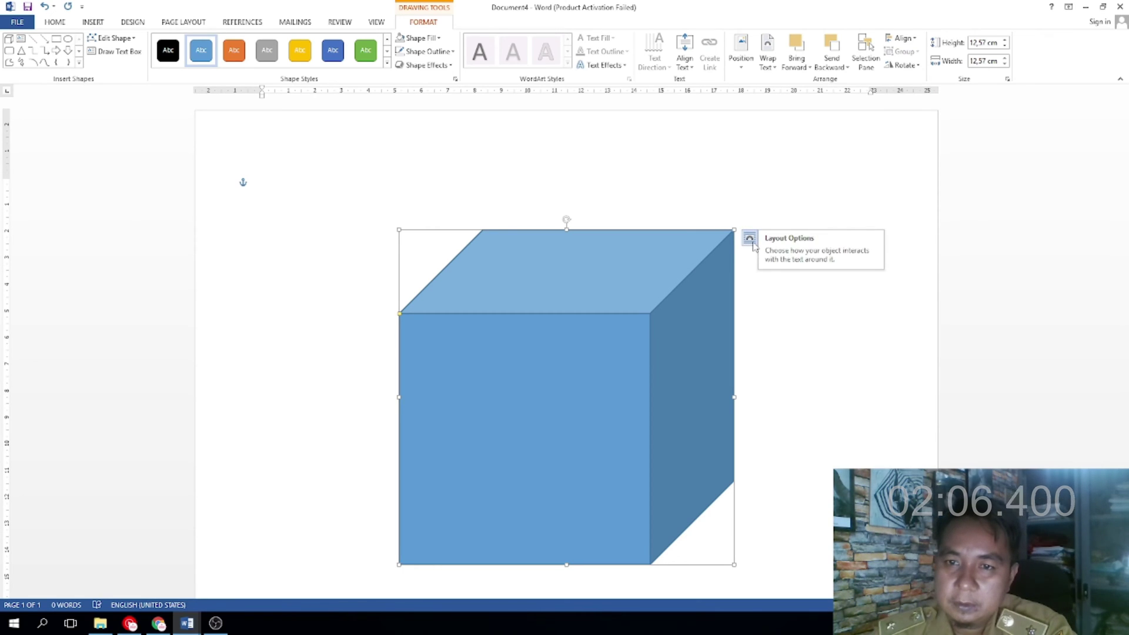
Set the cube's text wrapping to Behind Text
left_click(753, 242)
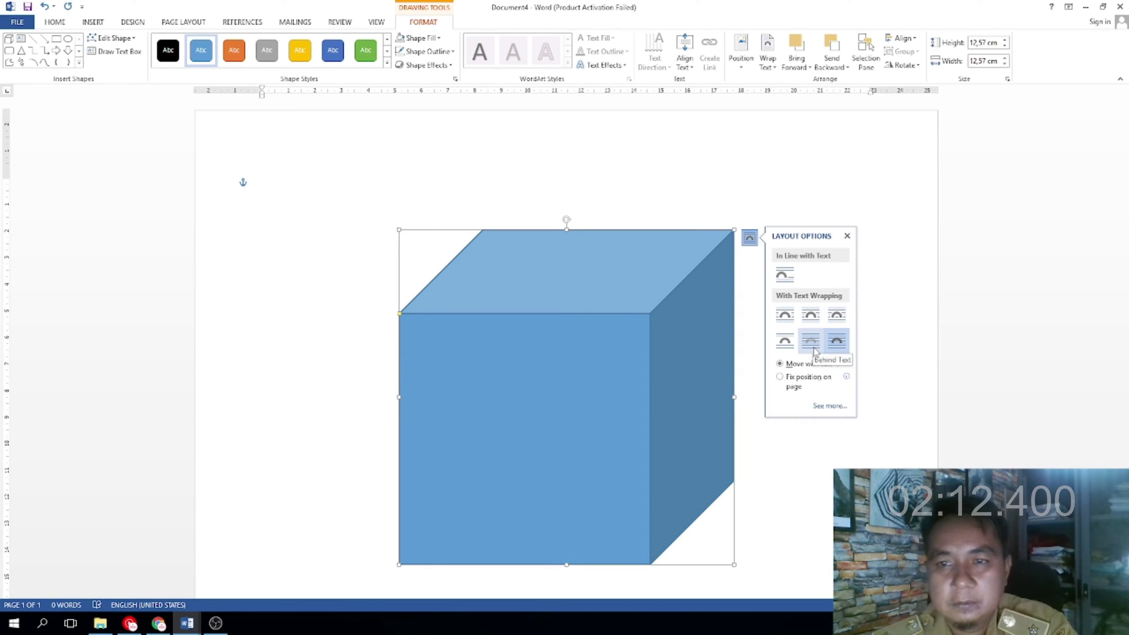
left_click(811, 341)
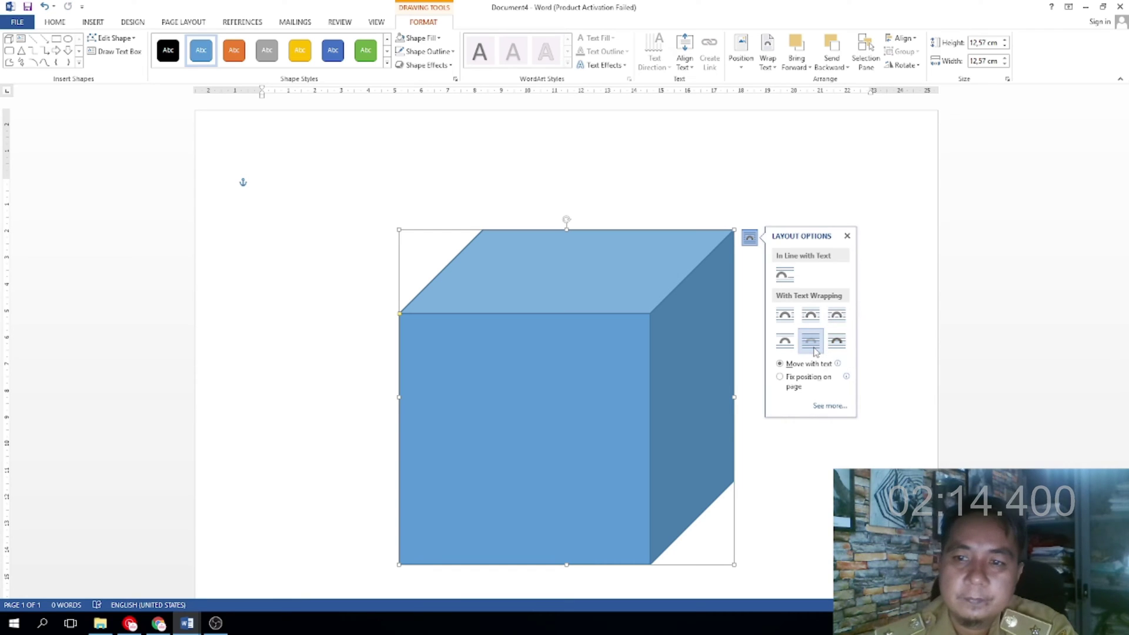
left_click(522, 160)
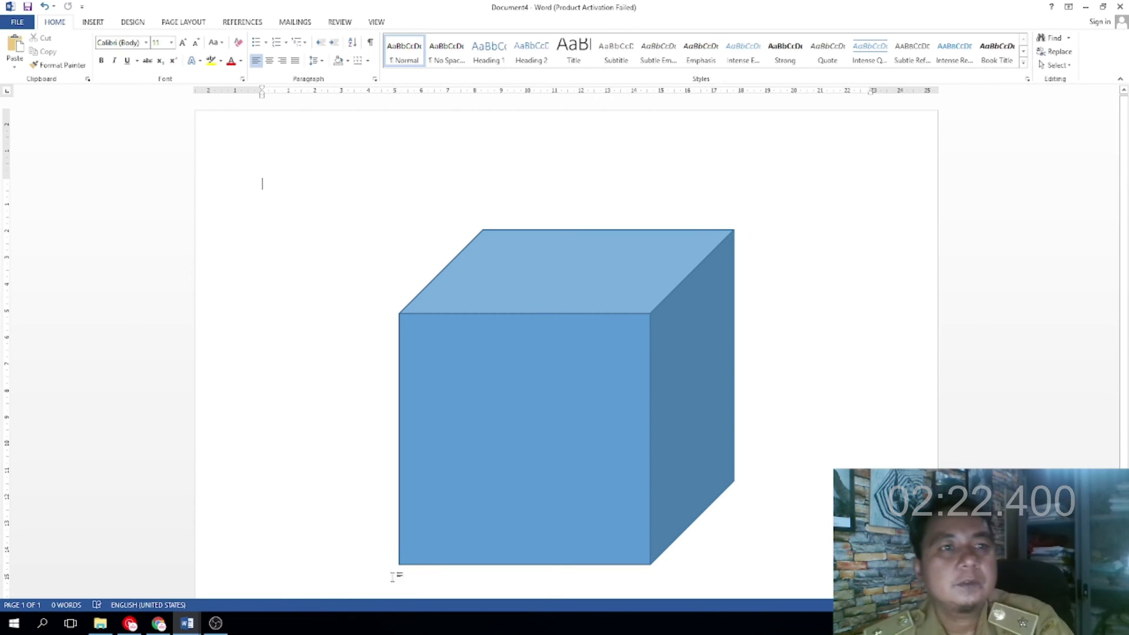
Give the cube No Fill
left_click(564, 450)
double_click(564, 450)
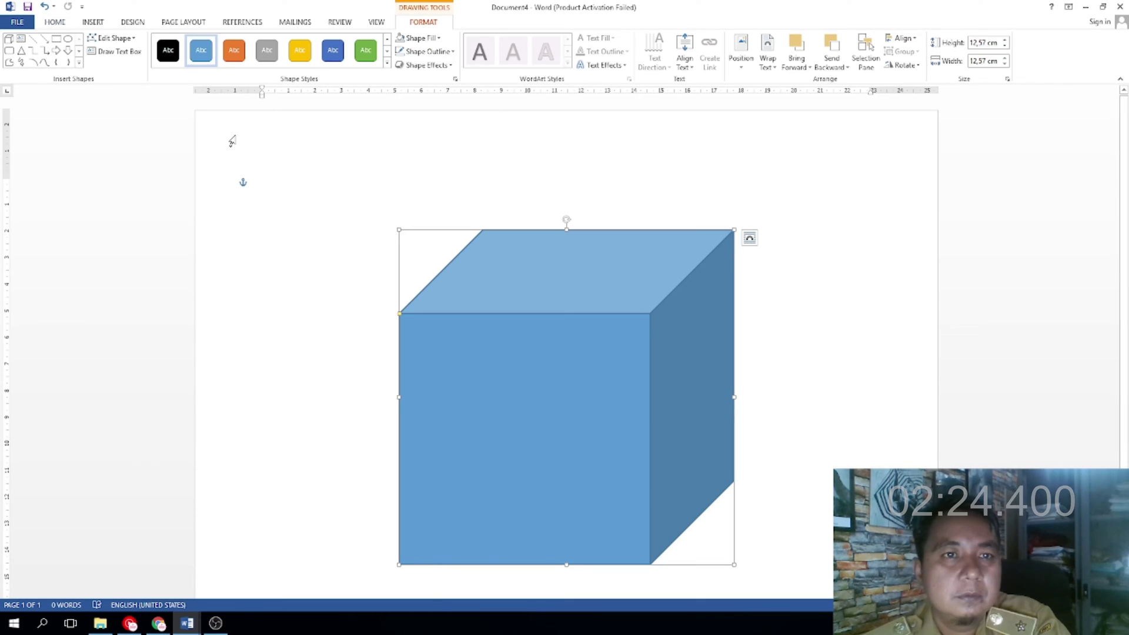
left_click(439, 38)
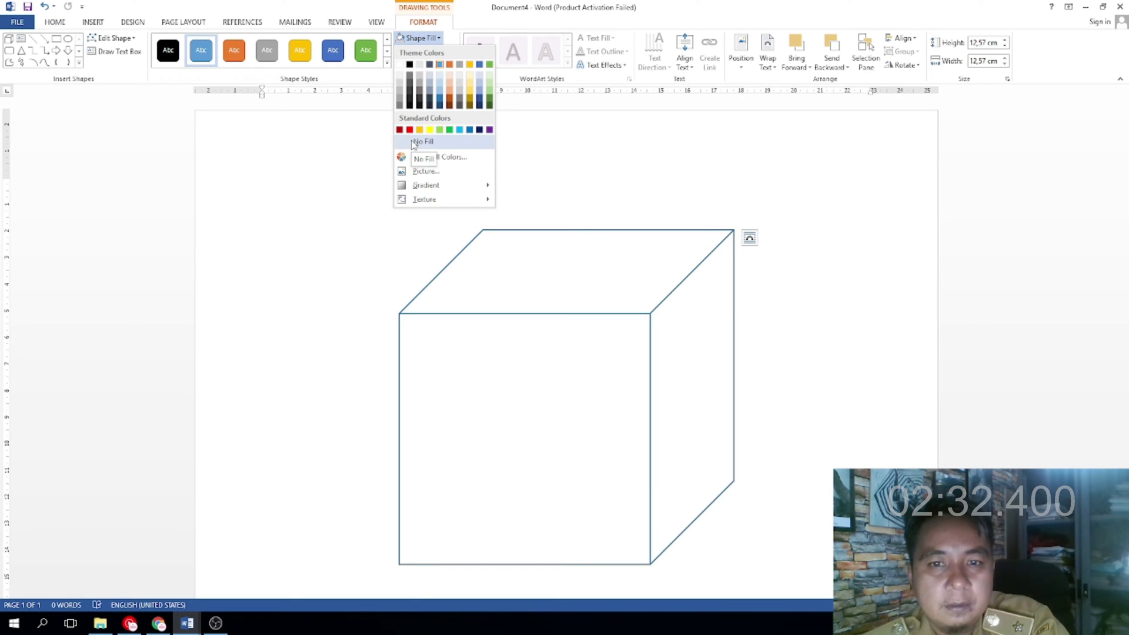
left_click(415, 142)
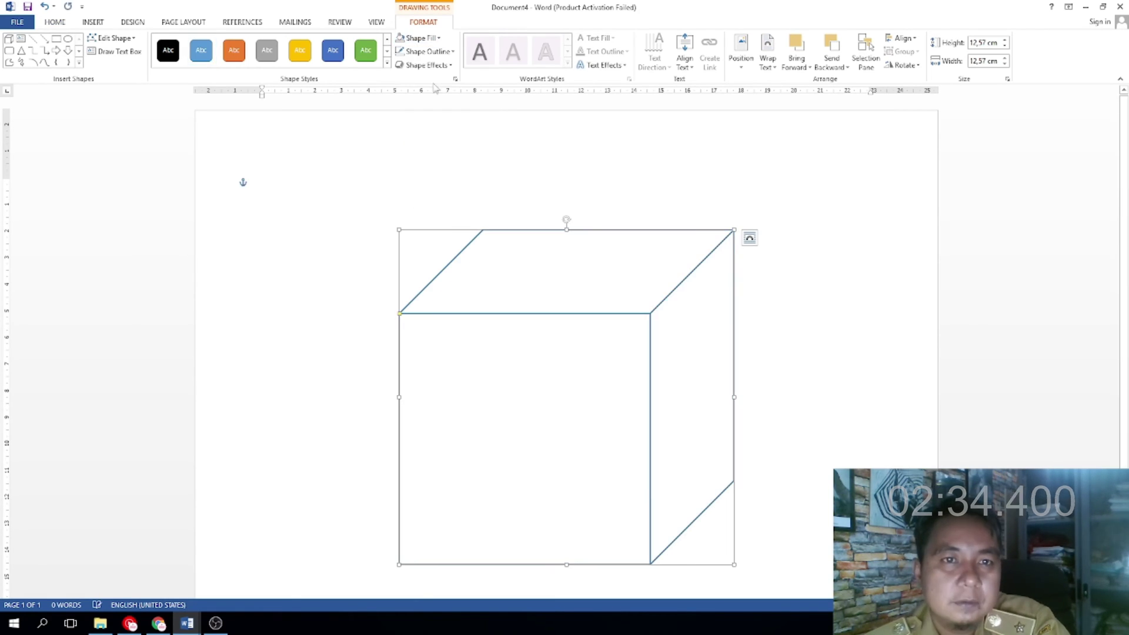
Give the cube a black 2¼ pt outline
left_click(453, 52)
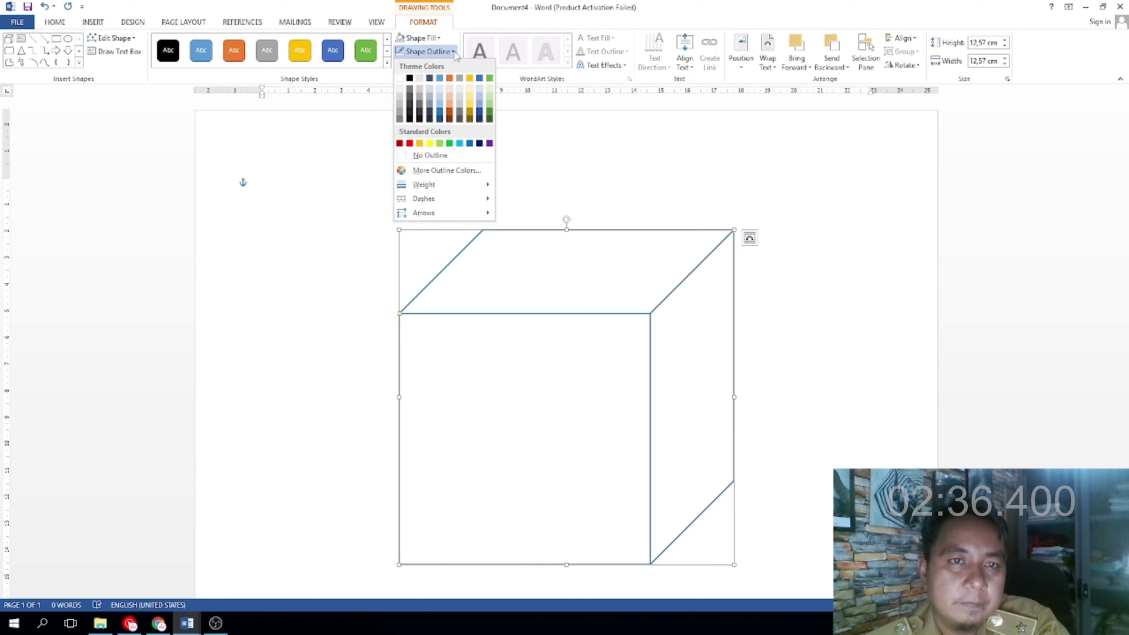
left_click(410, 78)
left_click(427, 52)
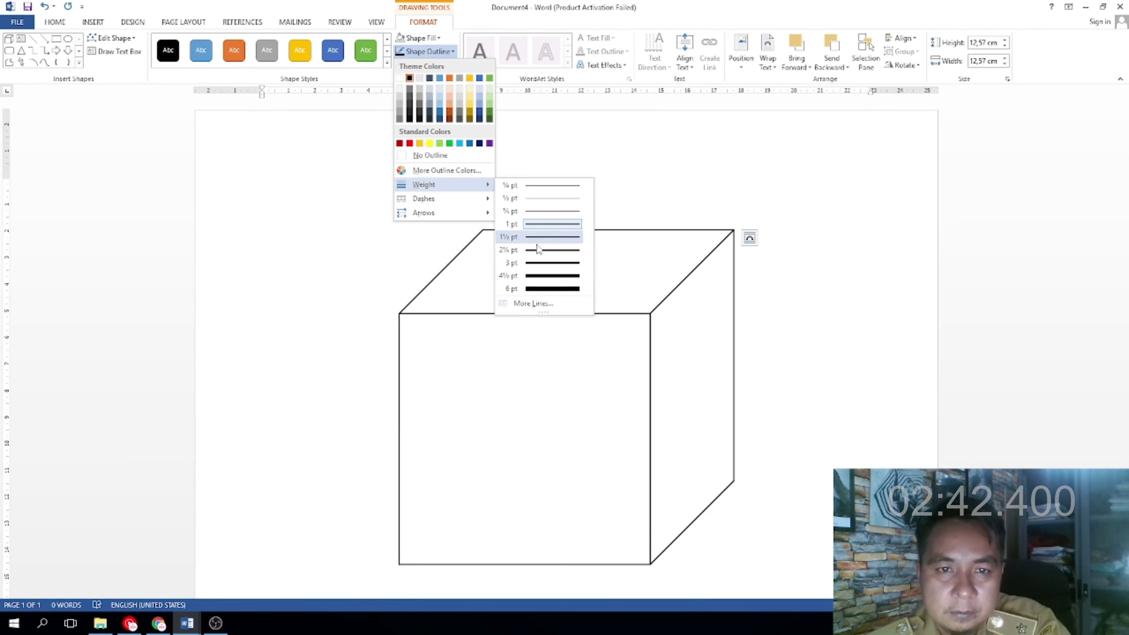
mouse_move(425, 185)
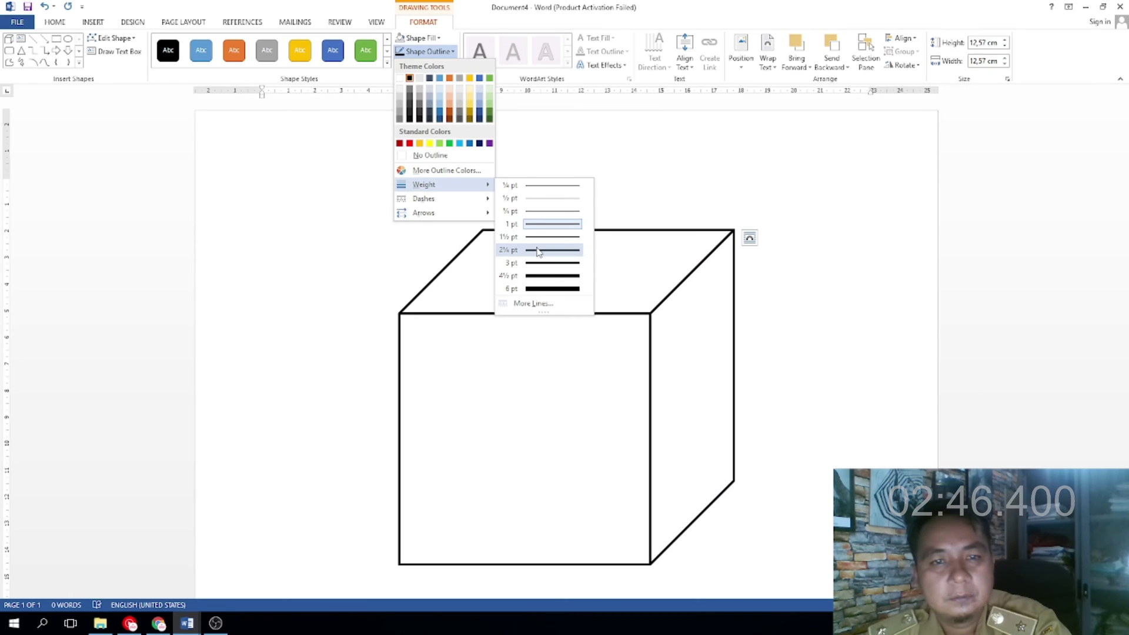
left_click(538, 250)
left_click(845, 250)
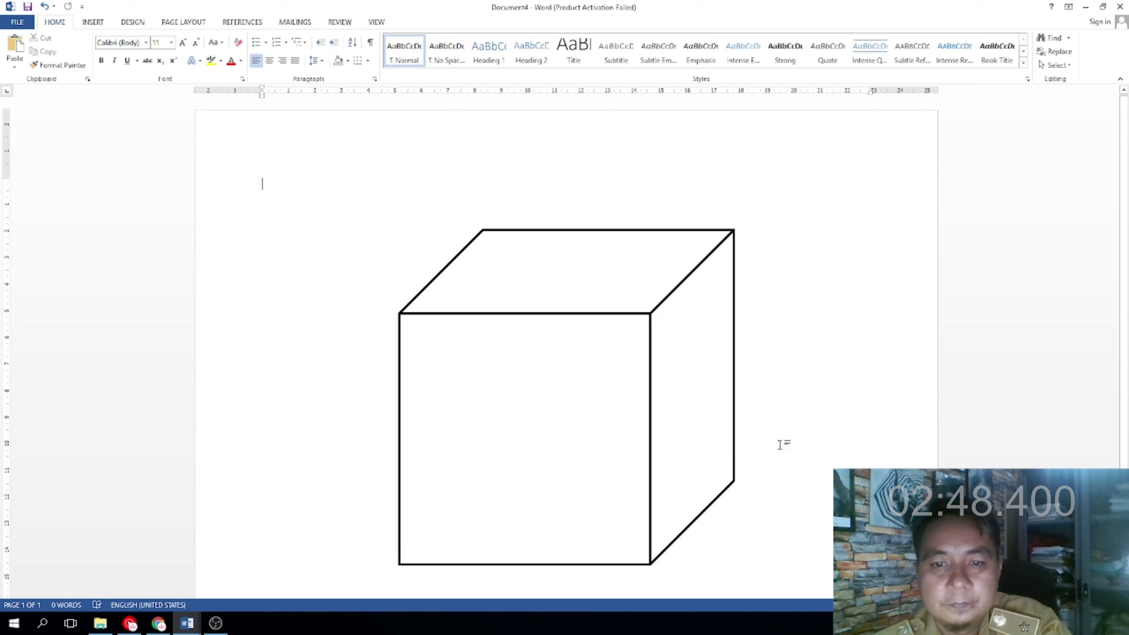
Check the labelled reference cube, then draw a vertical straight line across the cube
scroll(797, 437, "down", 1)
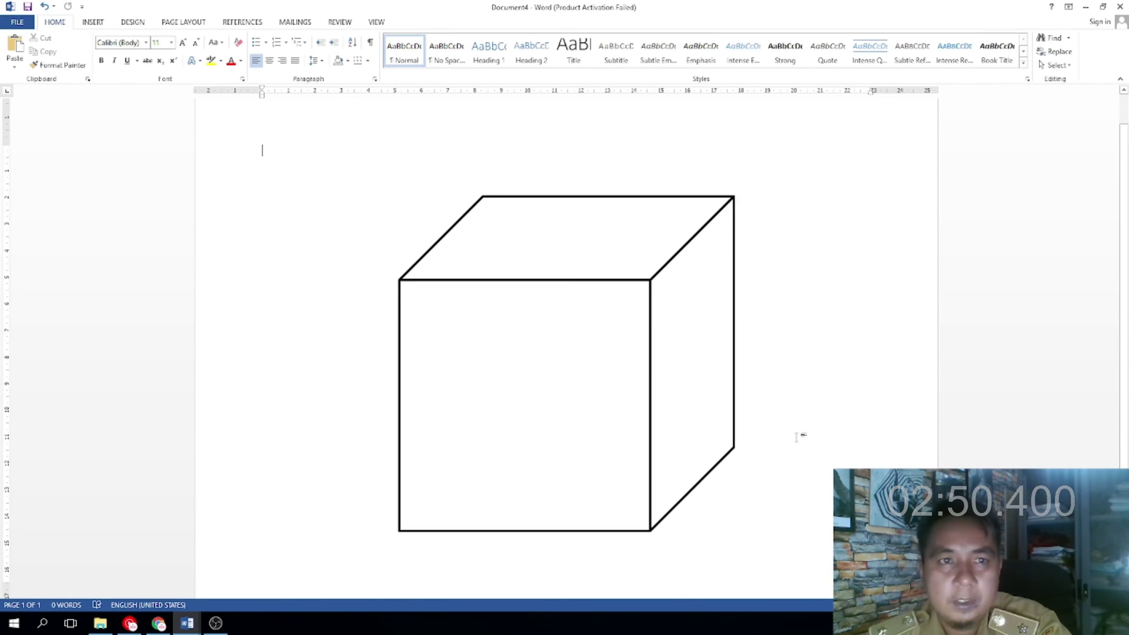
mouse_move(187, 623)
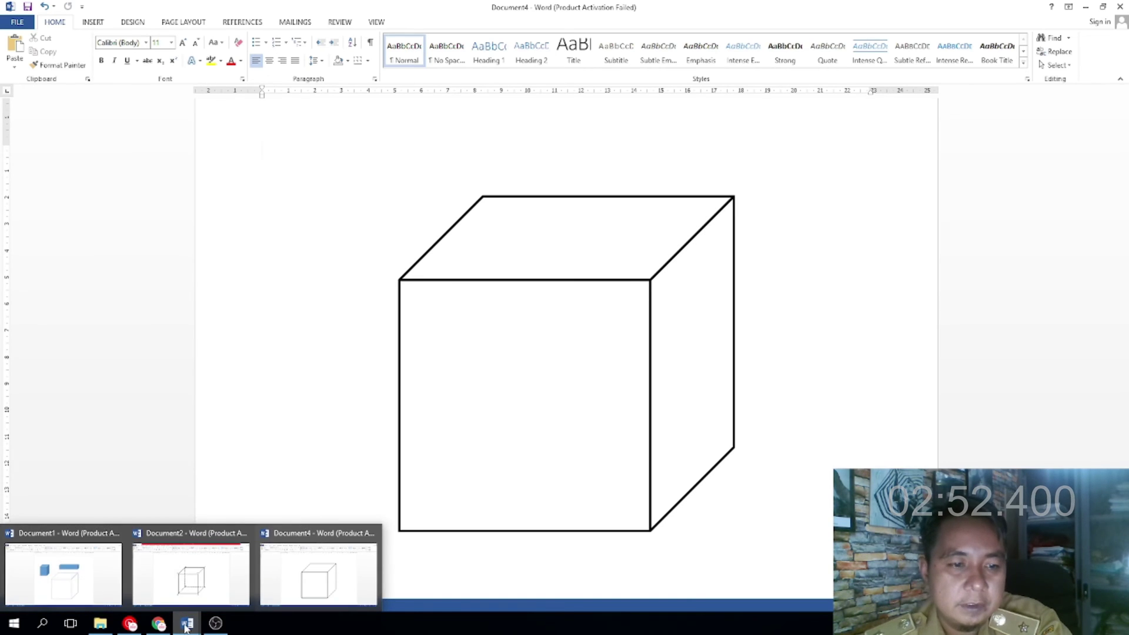
left_click(187, 587)
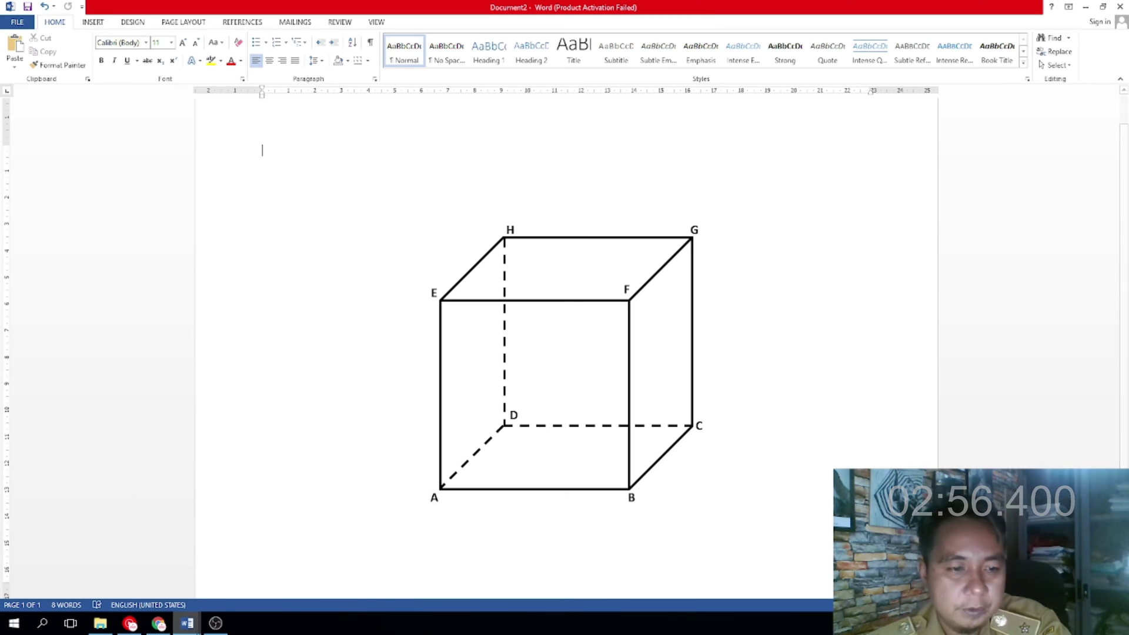
left_click(268, 572)
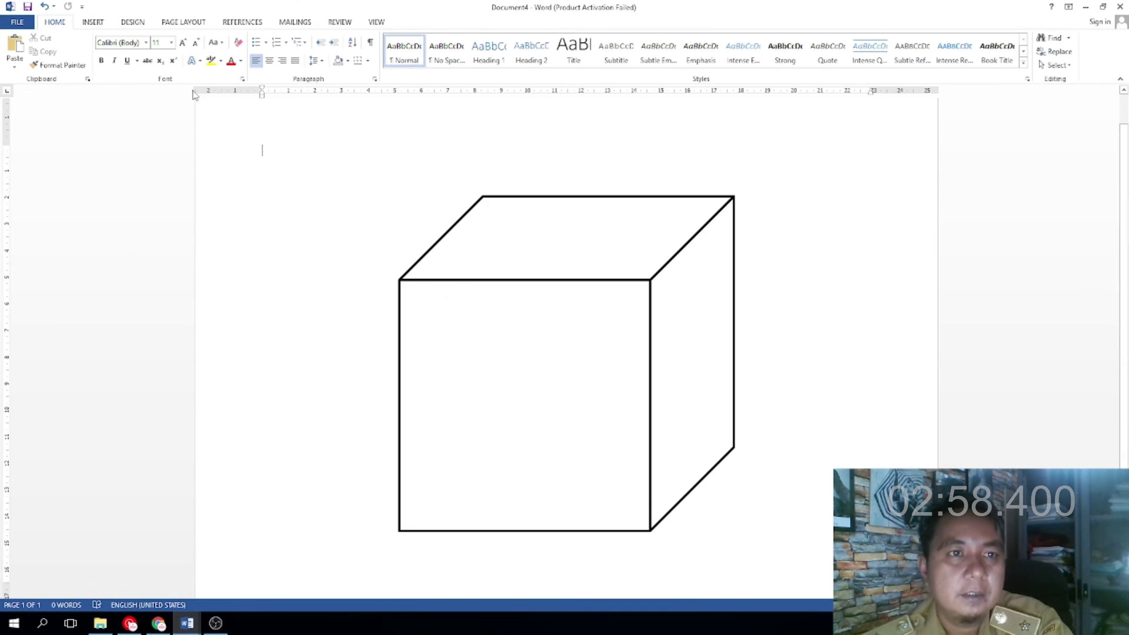
left_click(95, 23)
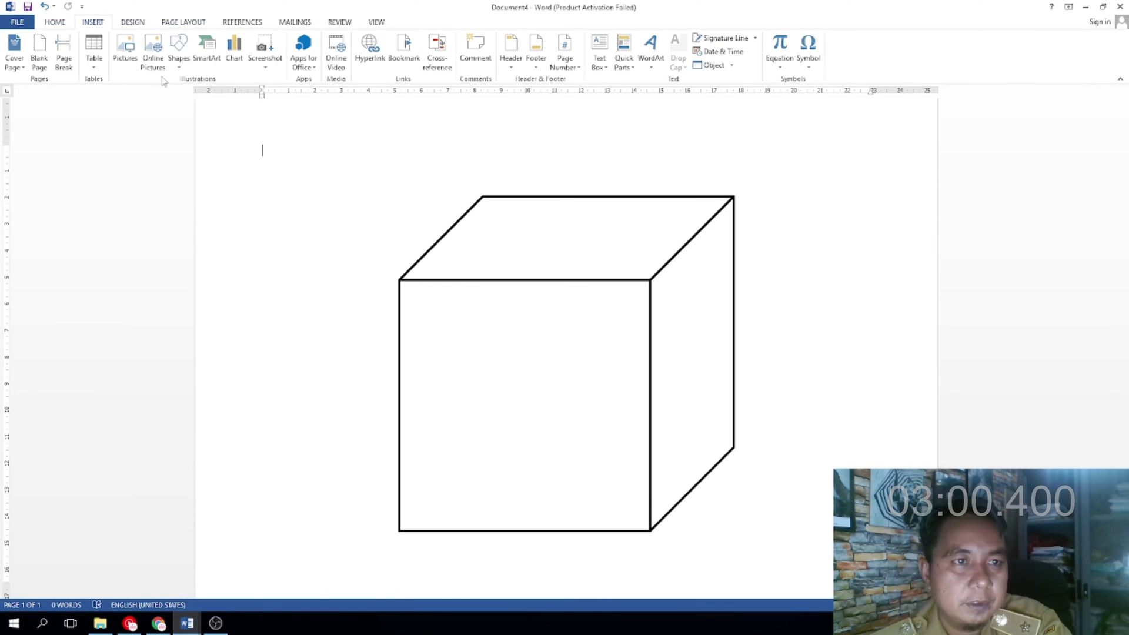
left_click(178, 66)
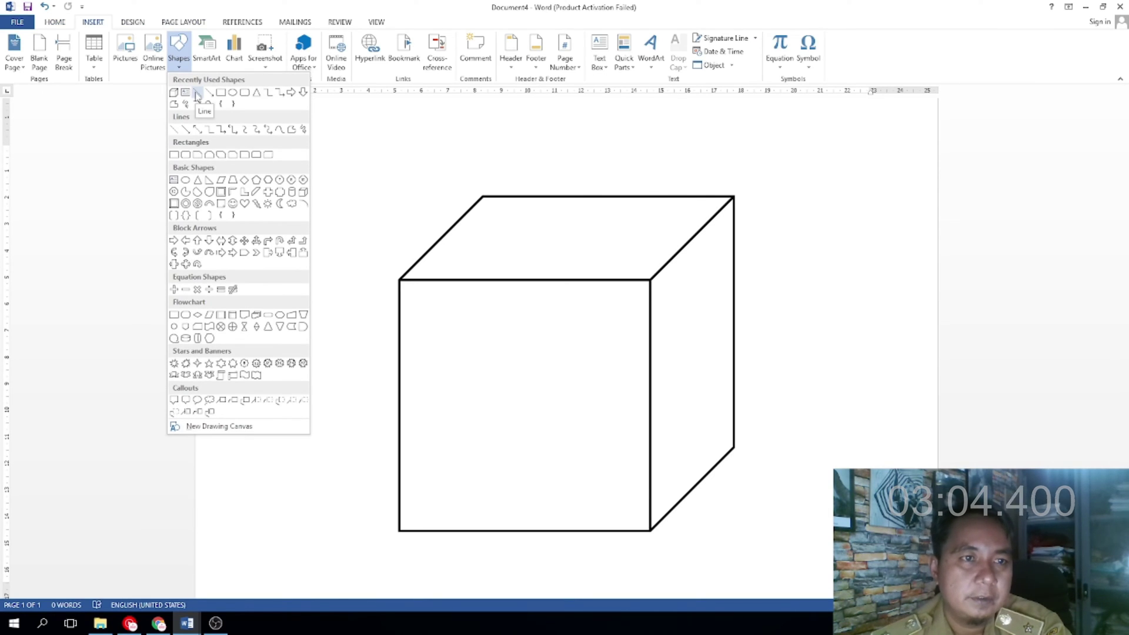
left_click(197, 94)
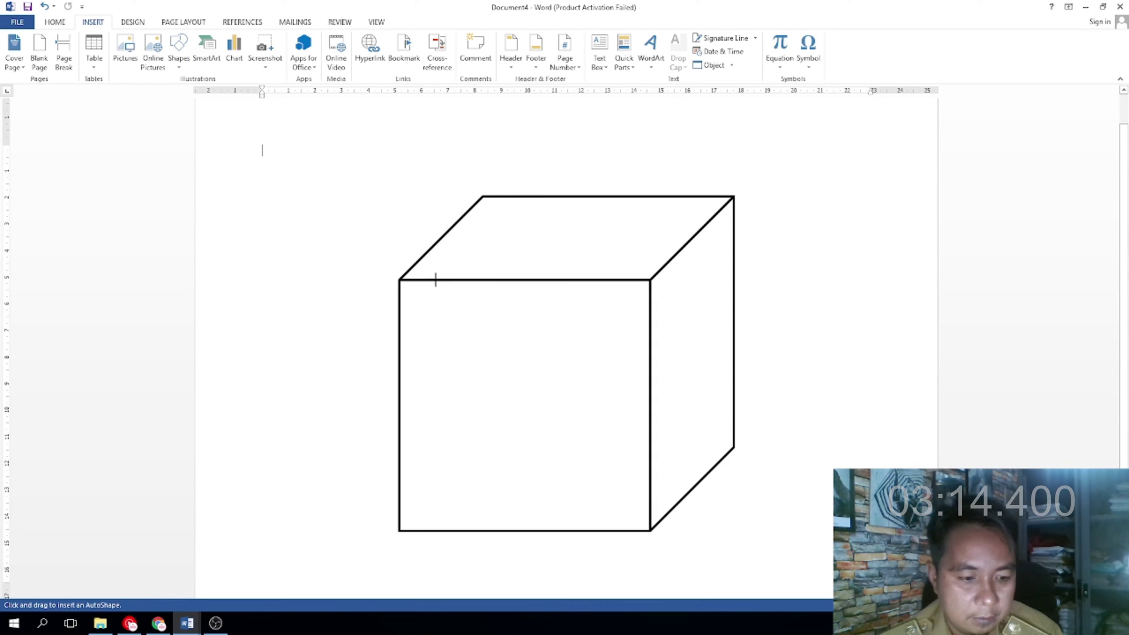
key("Escape")
left_click_drag(436, 280, 434, 412)
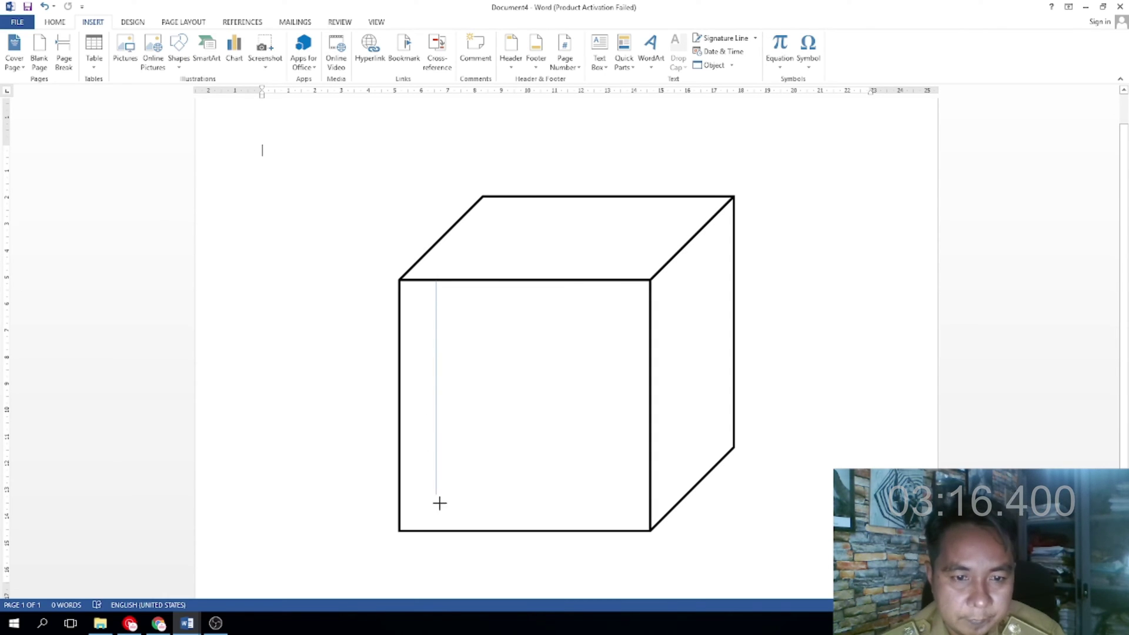
left_click_drag(440, 503, 439, 530)
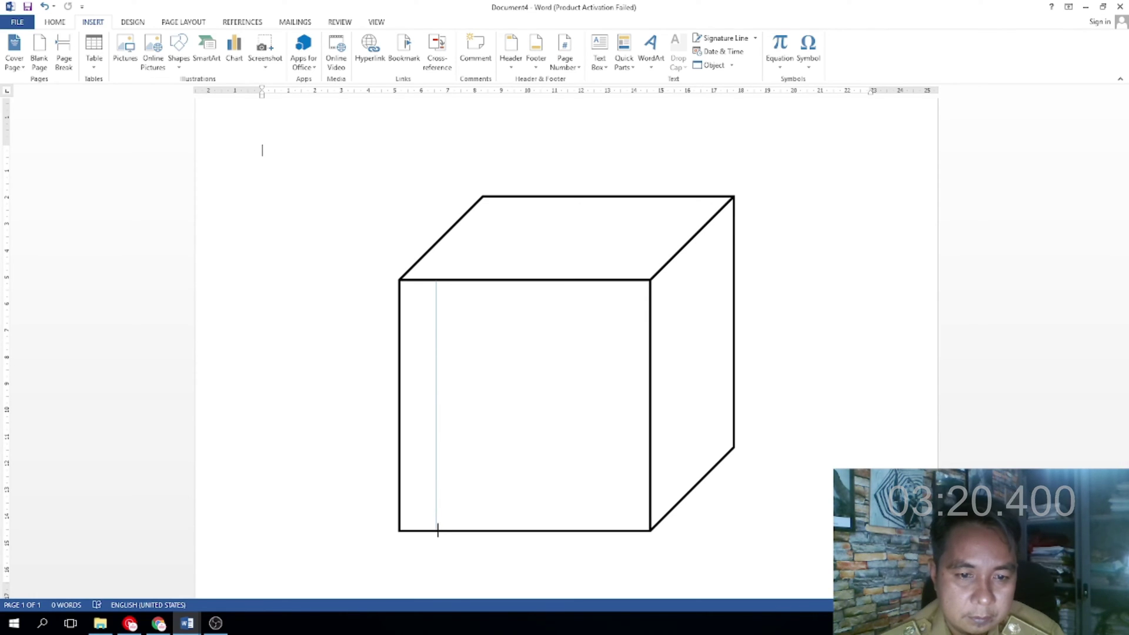
left_click_drag(439, 531, 436, 531)
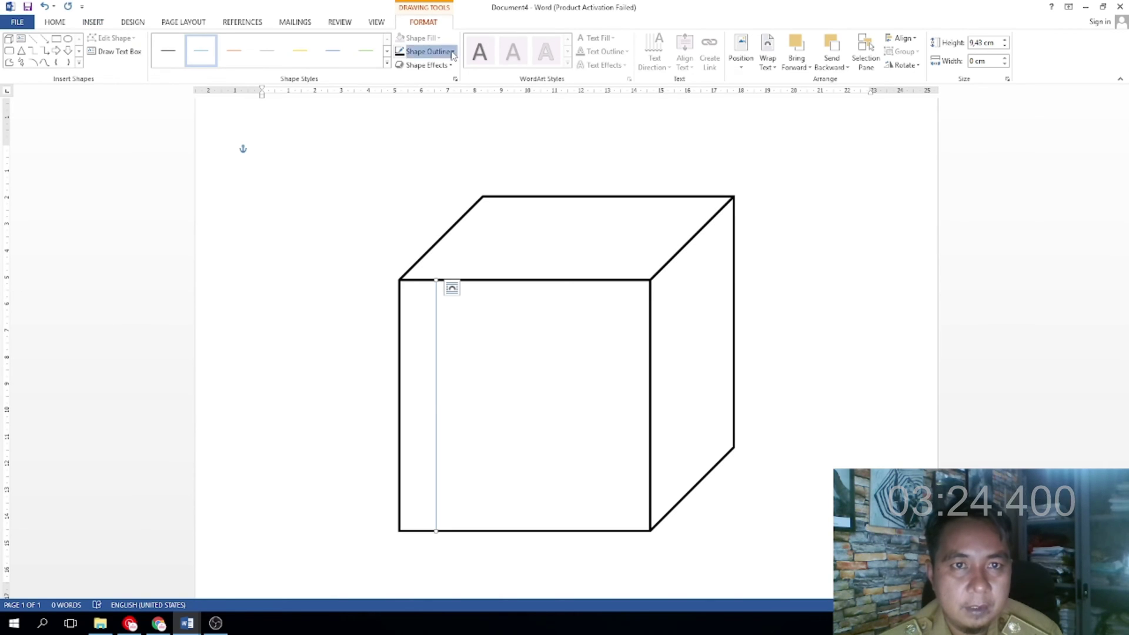
Make the vertical line black, 2¼ pt and dashed, and move it to the top-back-left corner
left_click(426, 51)
left_click(409, 78)
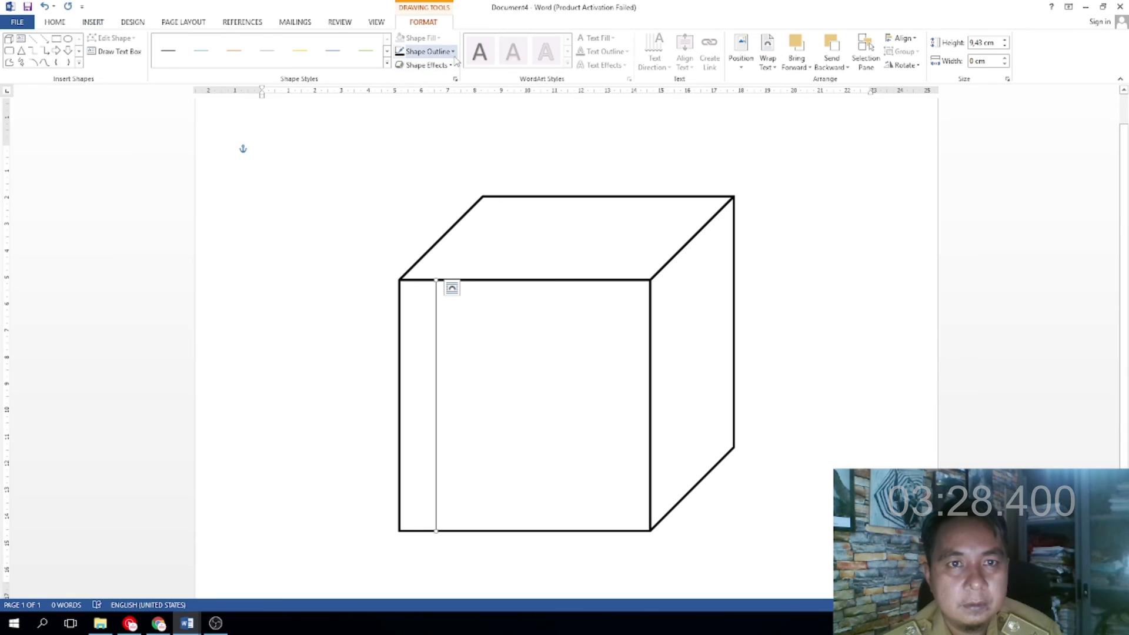
left_click(452, 52)
mouse_move(425, 185)
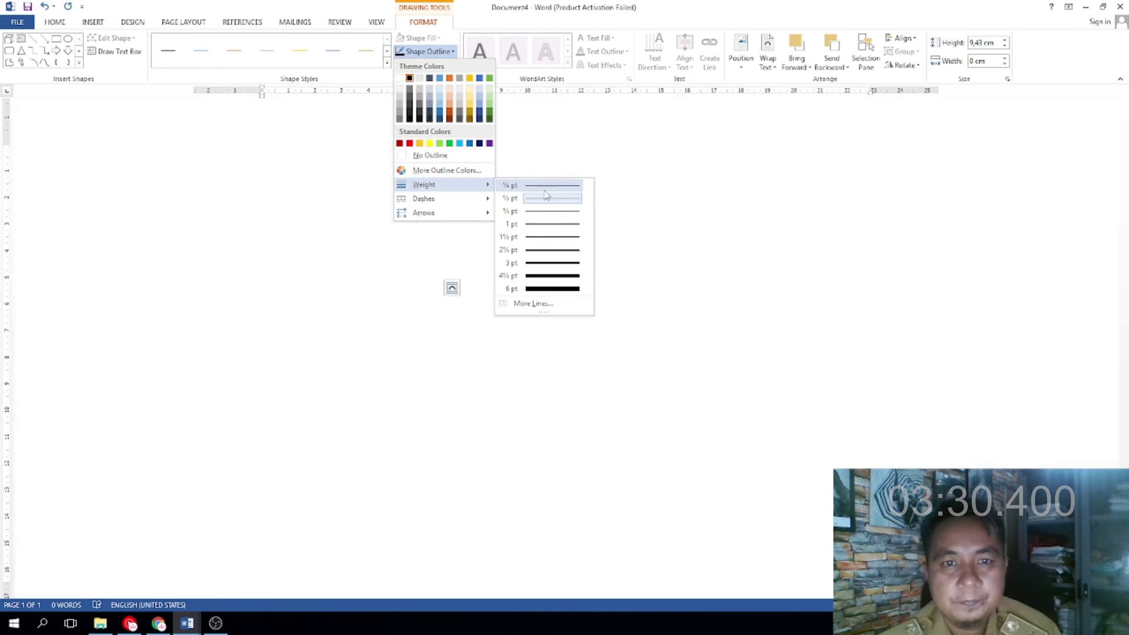
left_click(550, 254)
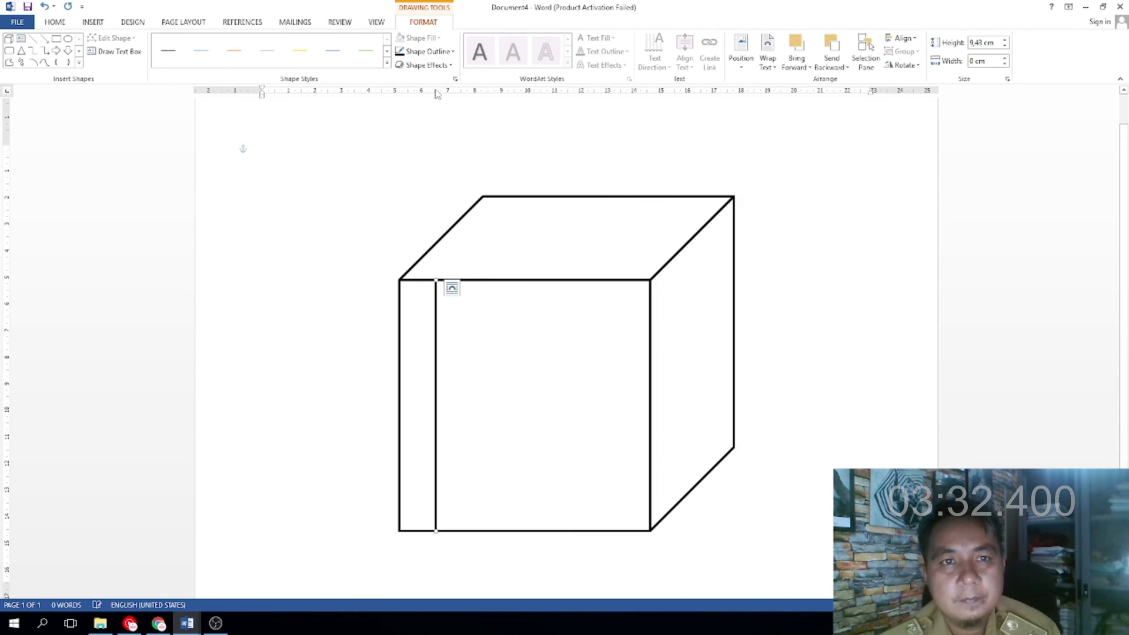
left_click(453, 51)
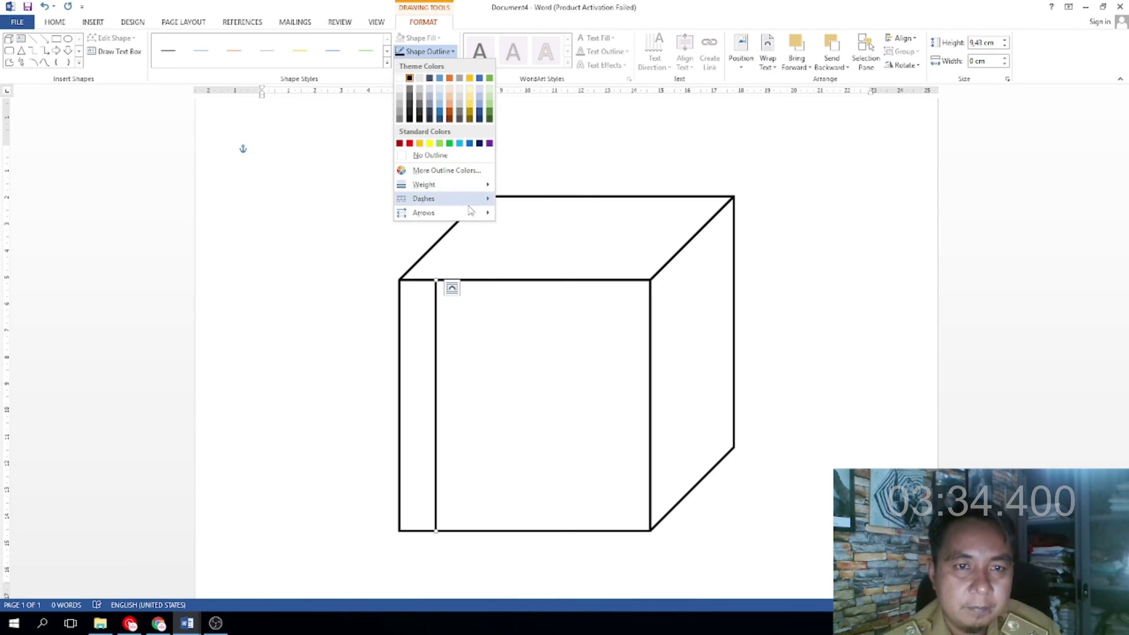
mouse_move(424, 199)
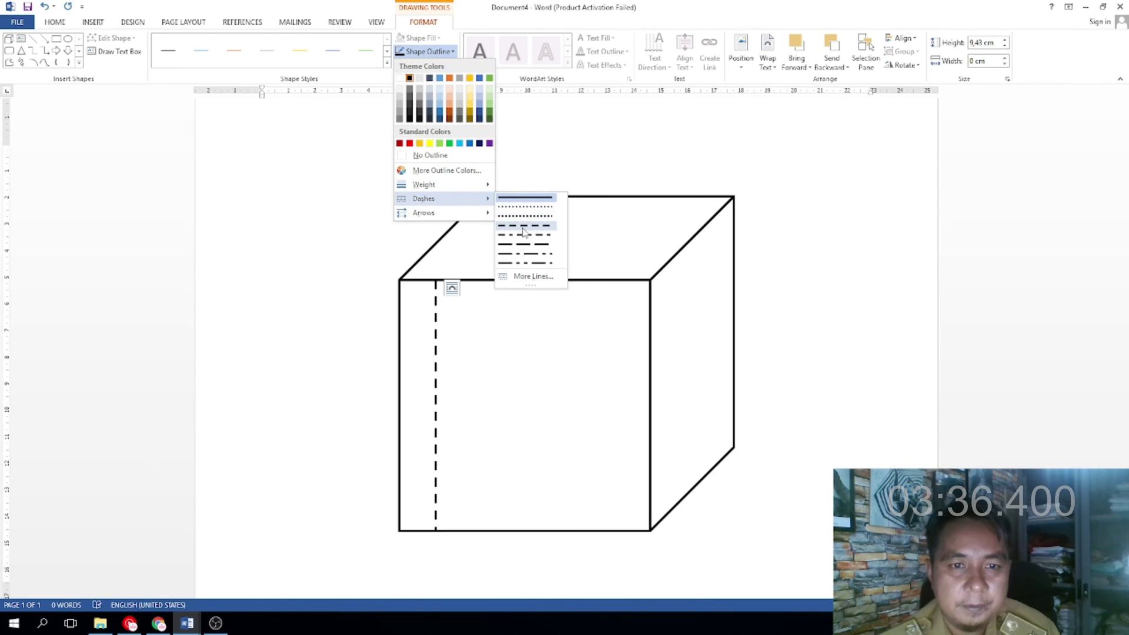
left_click(524, 228)
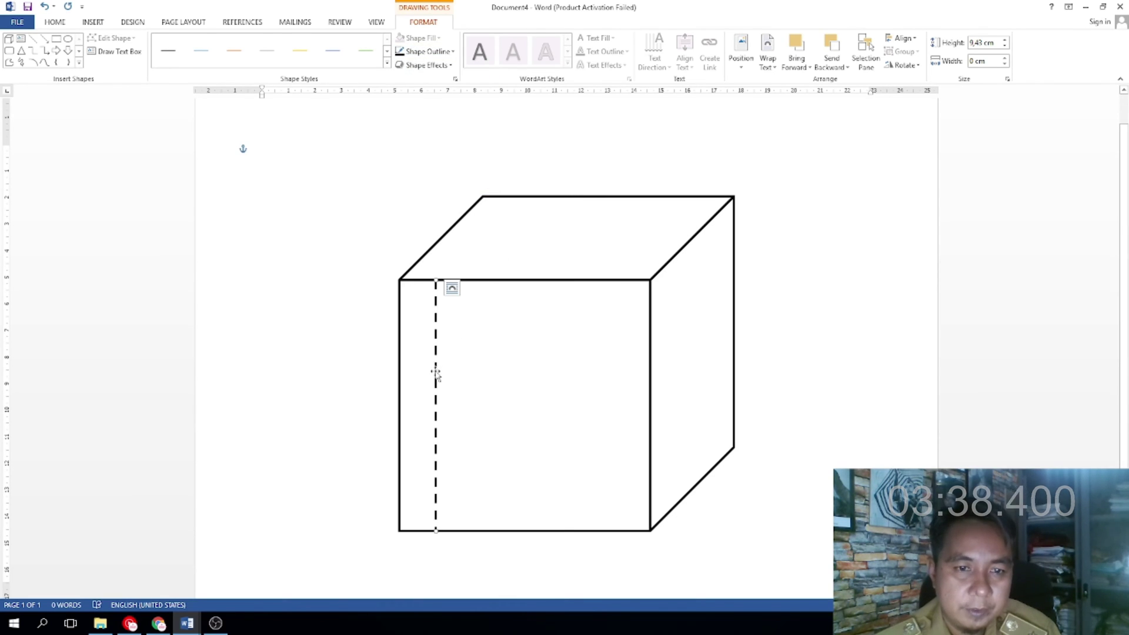
left_click_drag(436, 374, 485, 290)
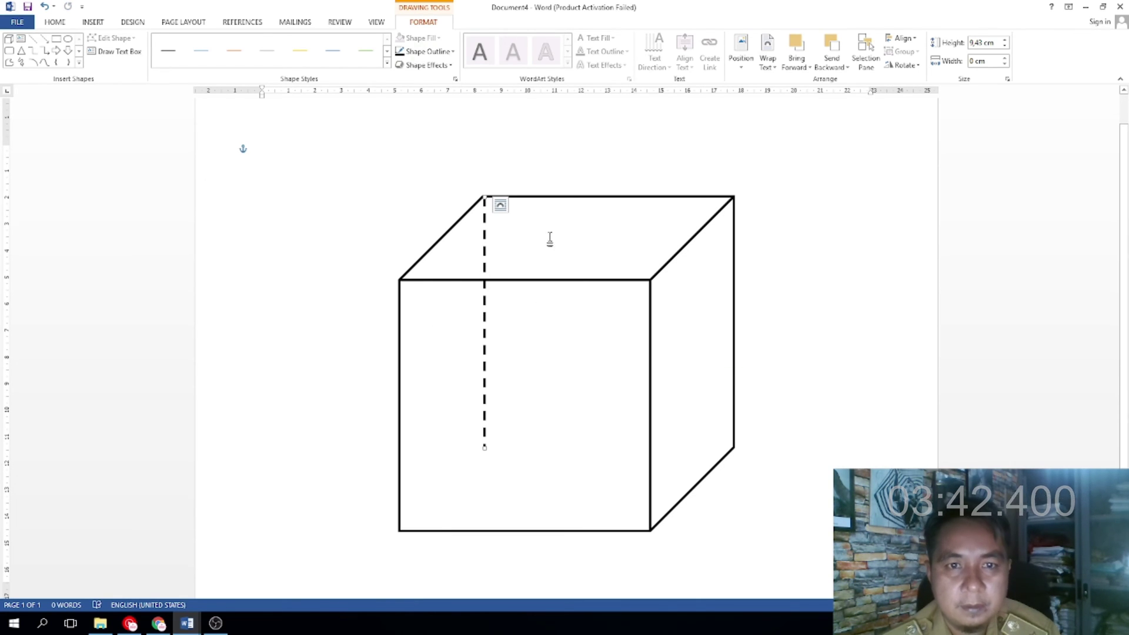
left_click(569, 170)
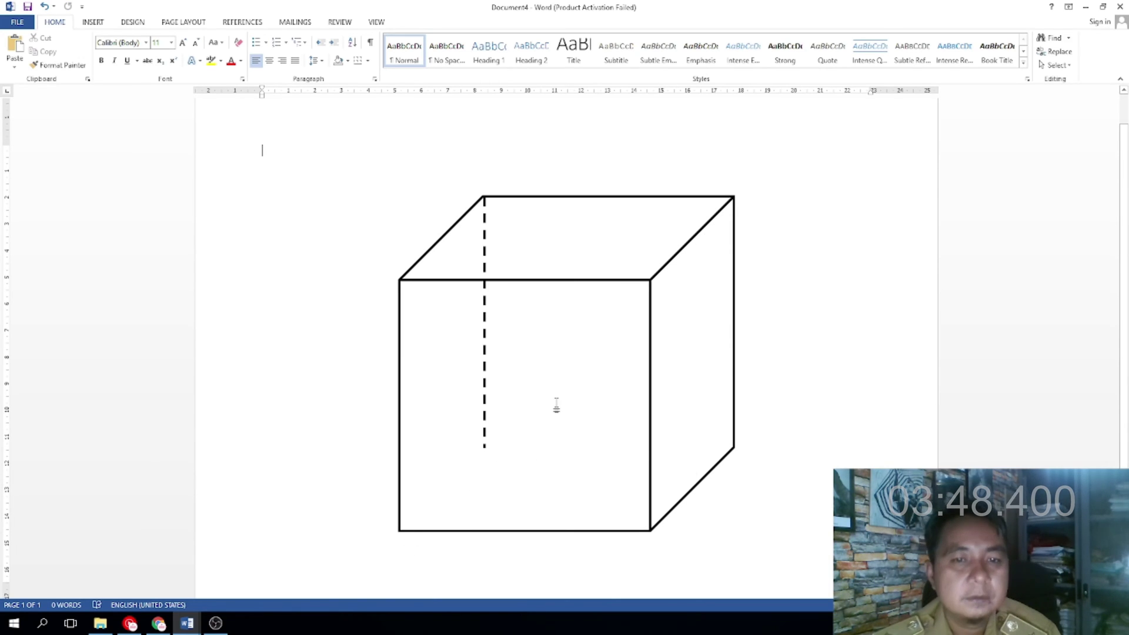
Draw a horizontal line joining the dashed edge's bottom to the cube's right back edge
left_click(93, 22)
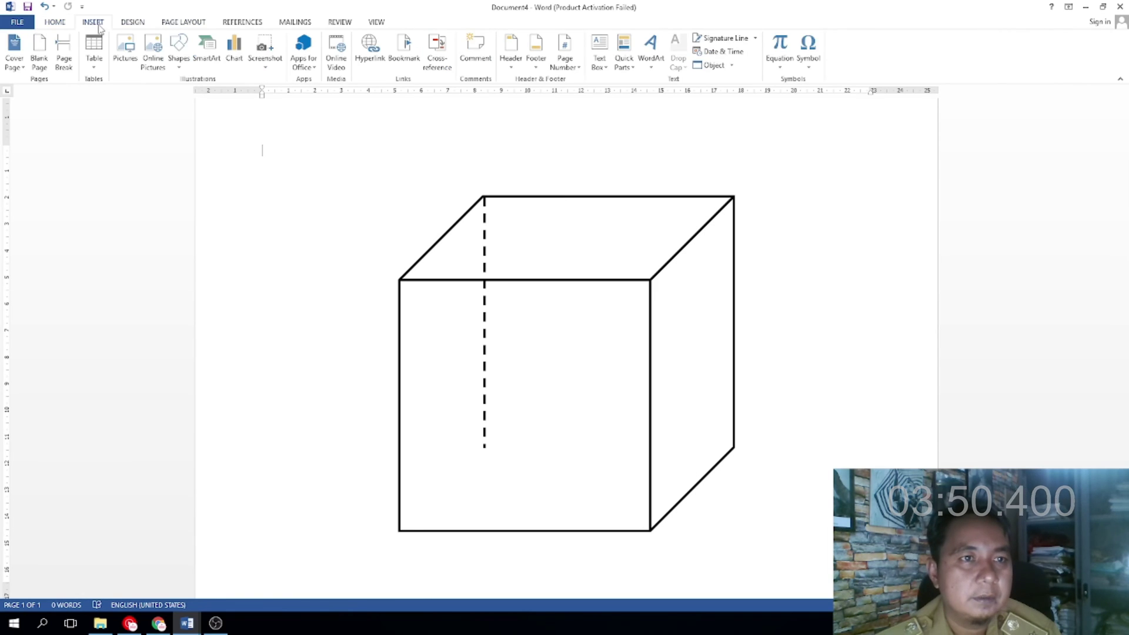
left_click(179, 50)
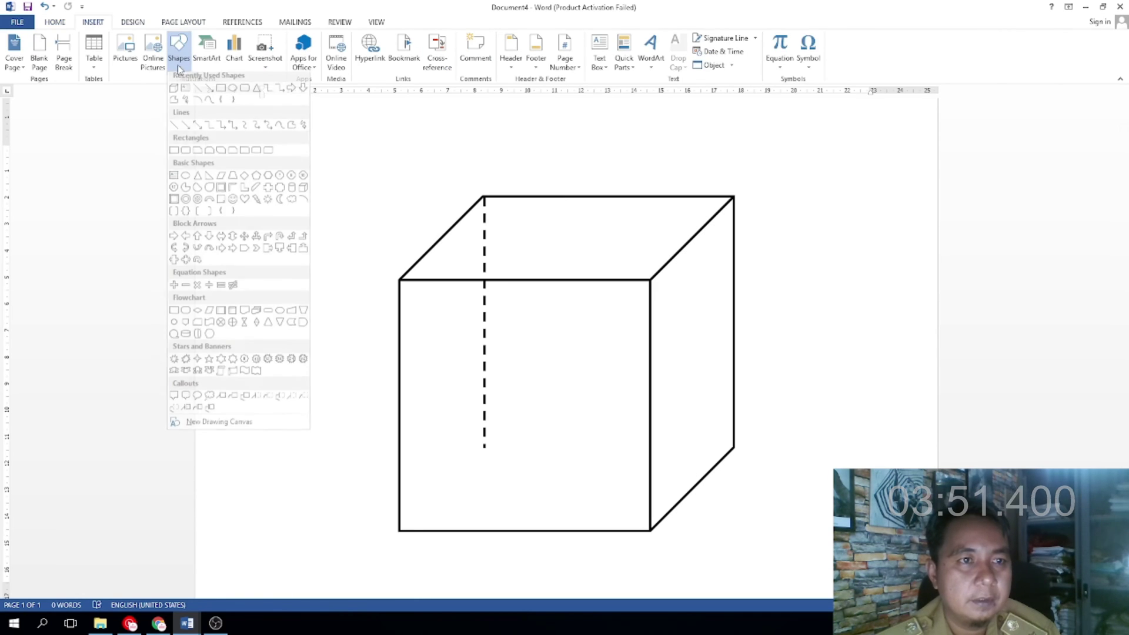
left_click(198, 105)
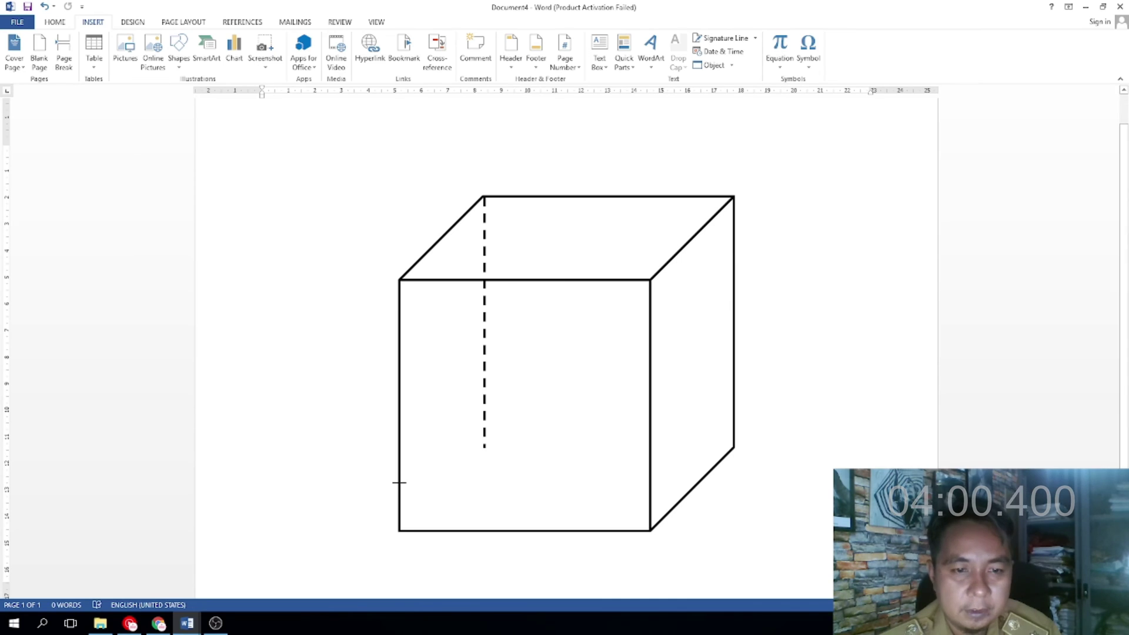
left_click_drag(399, 482, 634, 477)
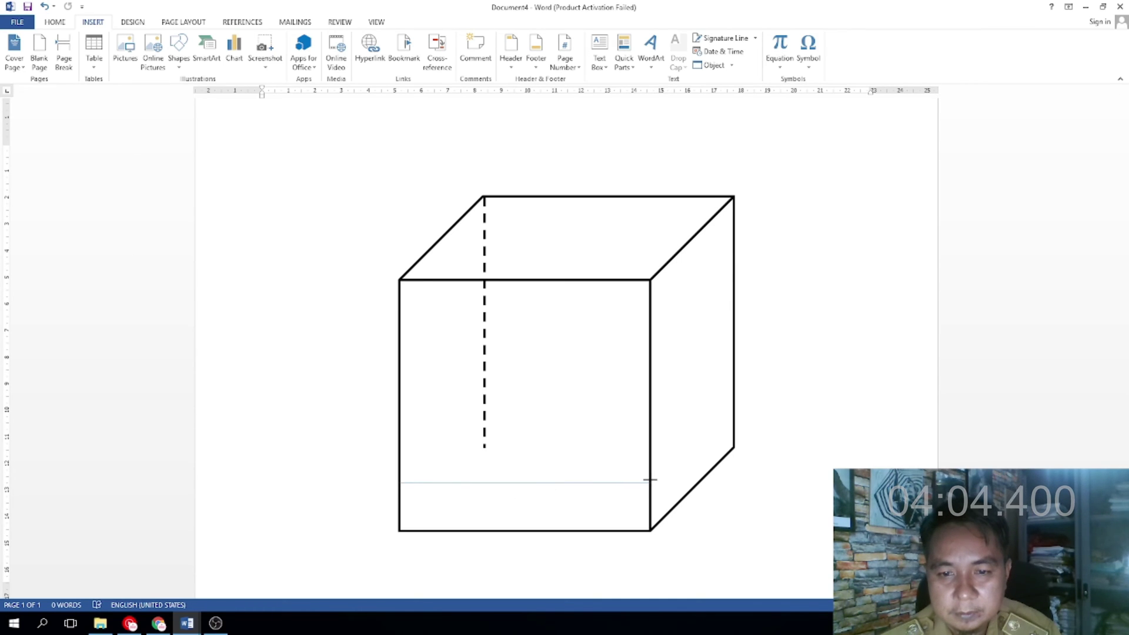
left_click_drag(650, 480, 652, 483)
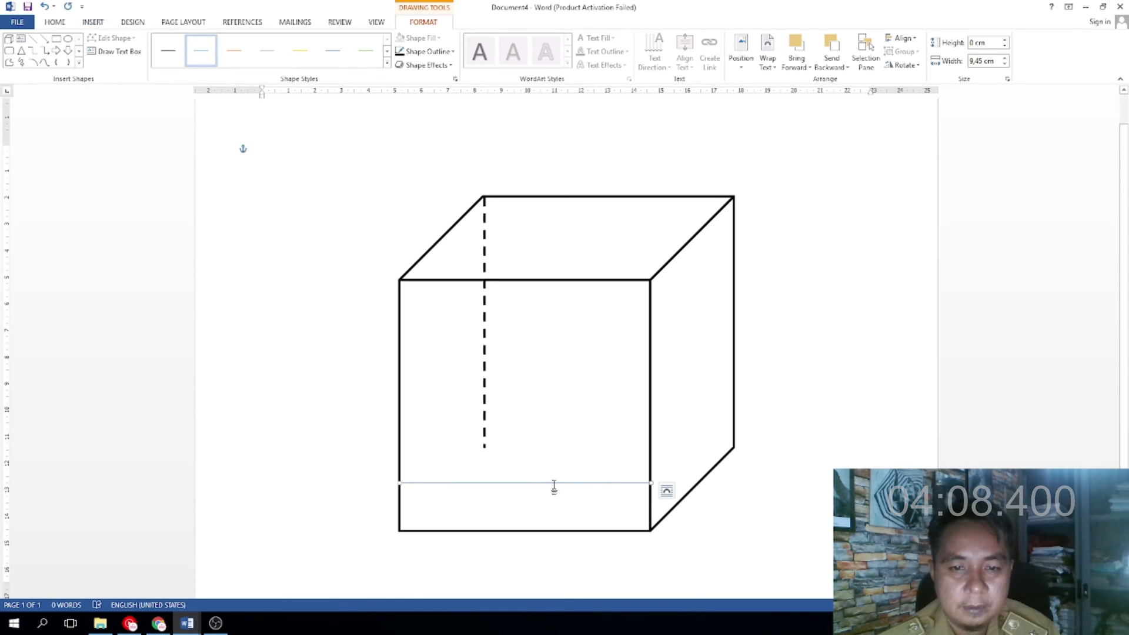
left_click_drag(555, 483, 640, 450)
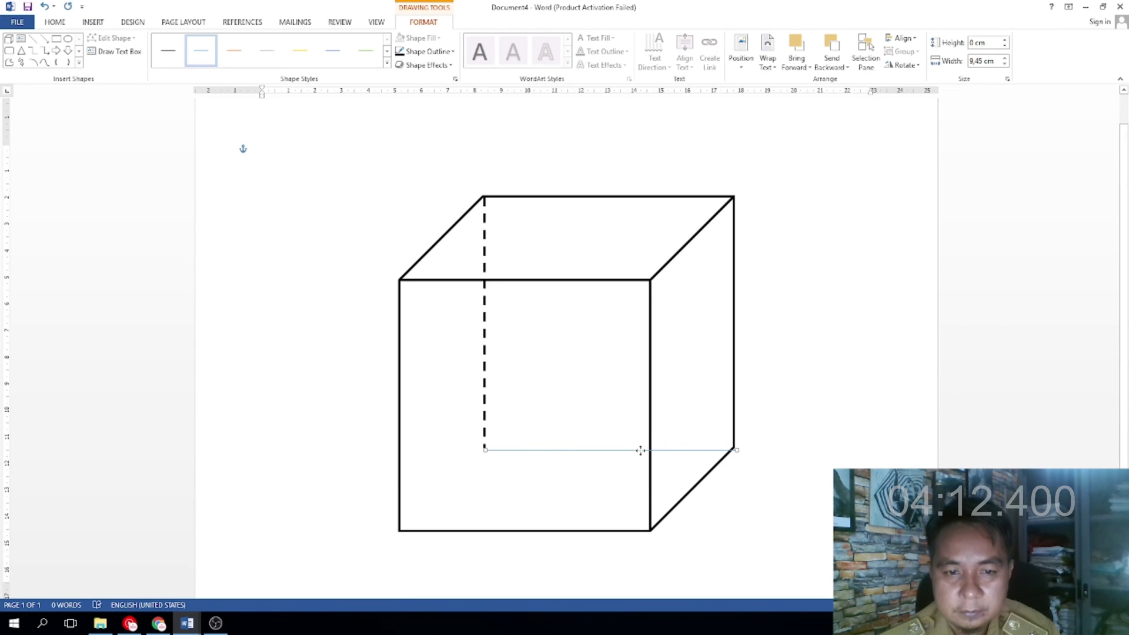
left_click_drag(640, 450, 639, 446)
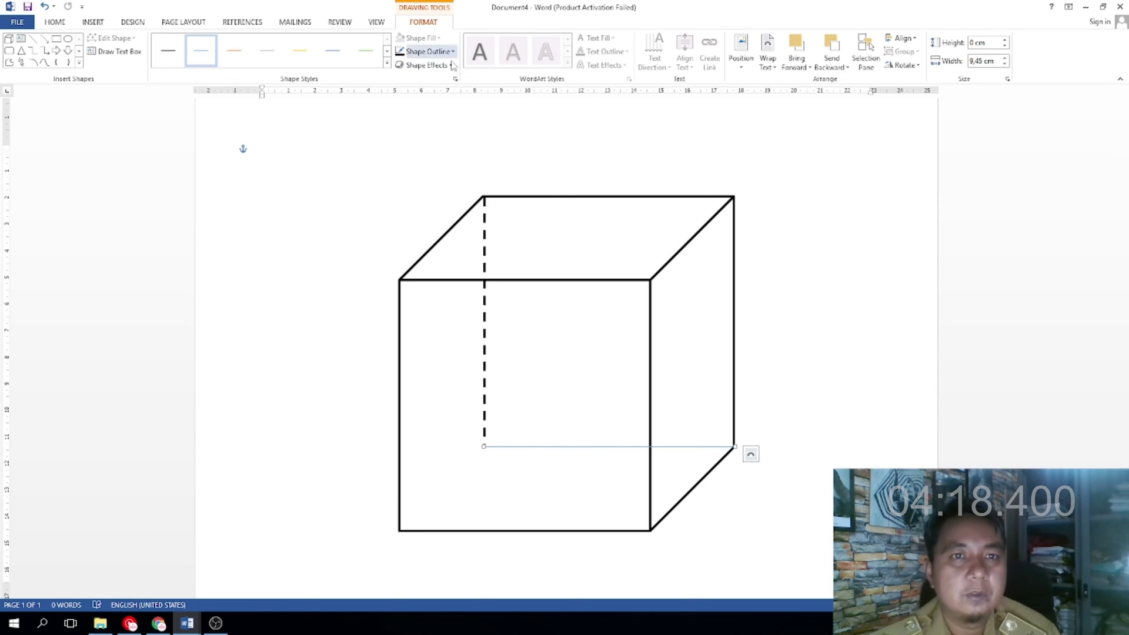
Style the back bottom line black, as thick as the cube edges, and dashed
left_click(428, 51)
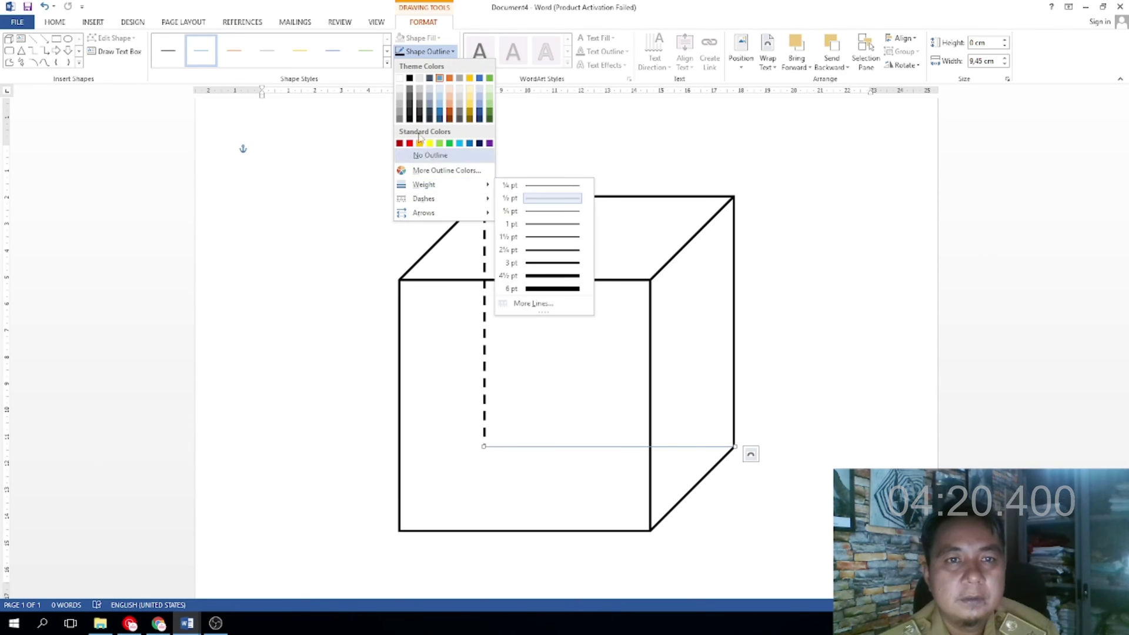
left_click(409, 78)
left_click(428, 51)
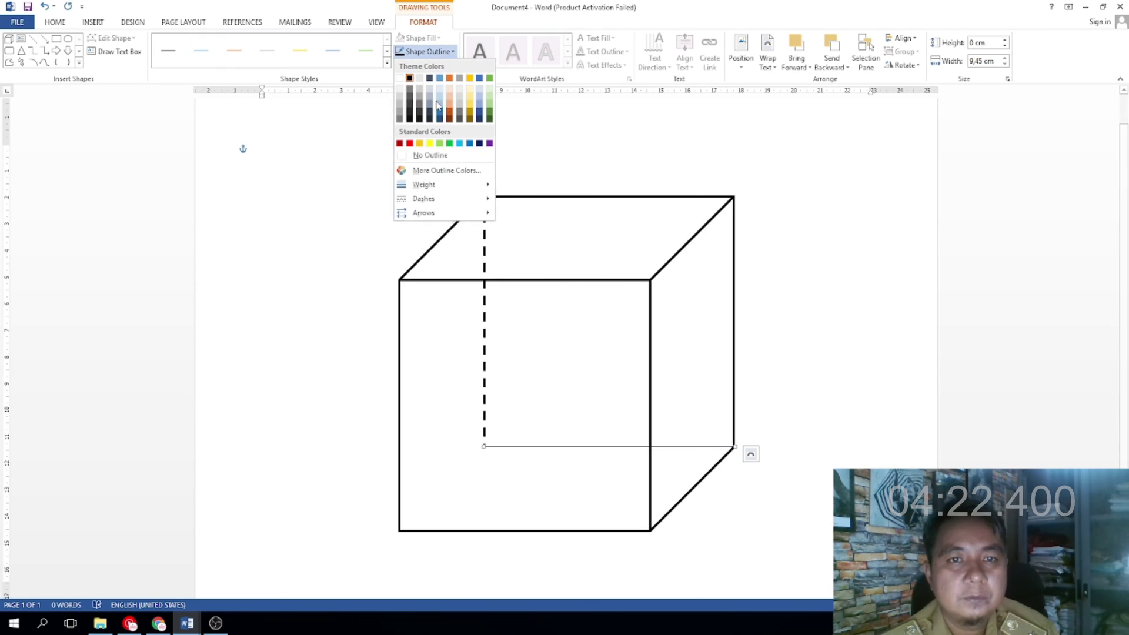
mouse_move(424, 199)
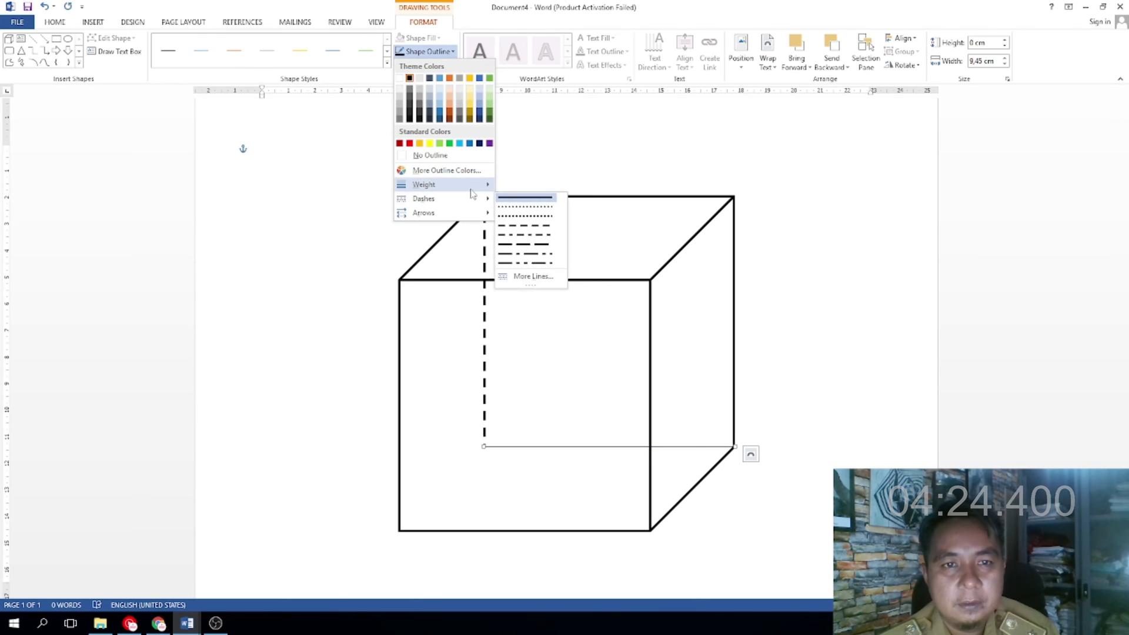
left_click(532, 250)
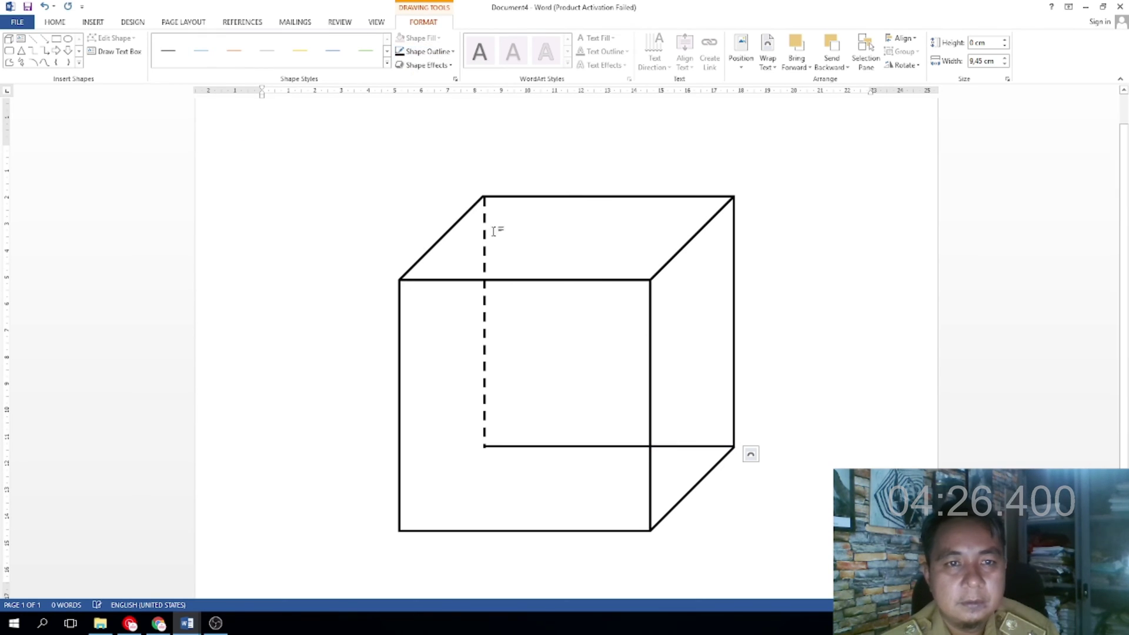
left_click(428, 52)
mouse_move(423, 199)
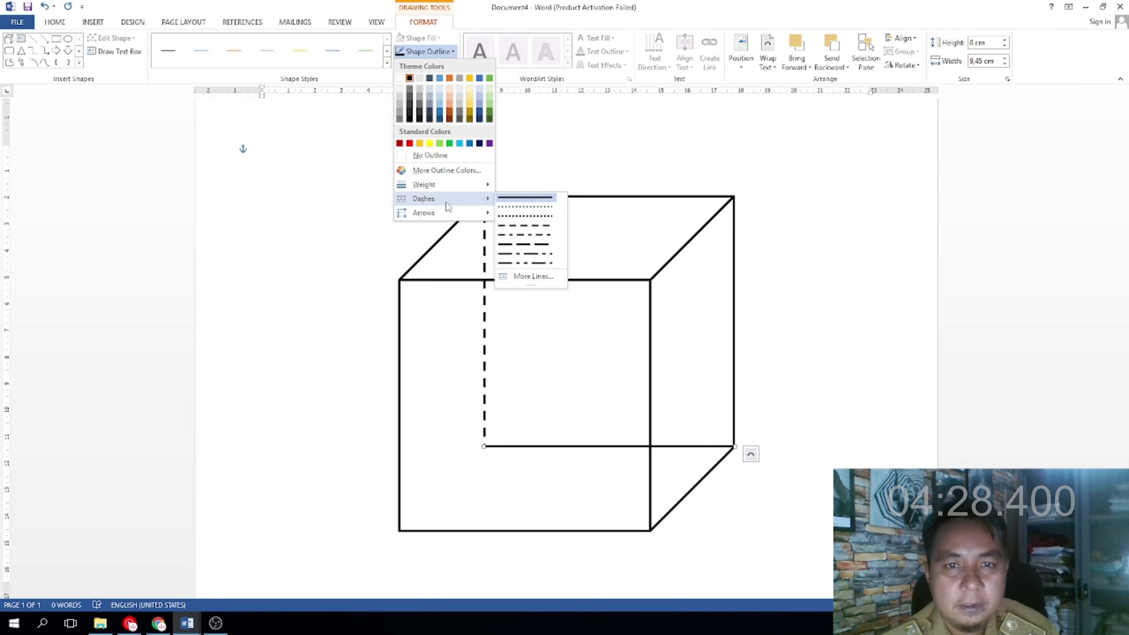
left_click(543, 226)
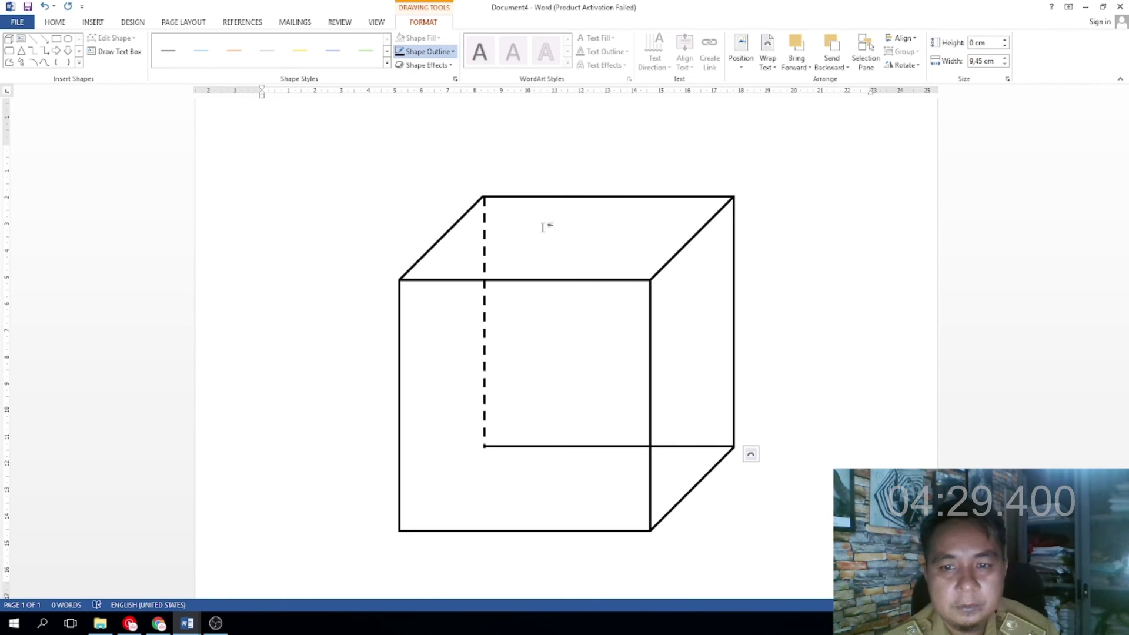
left_click(761, 412)
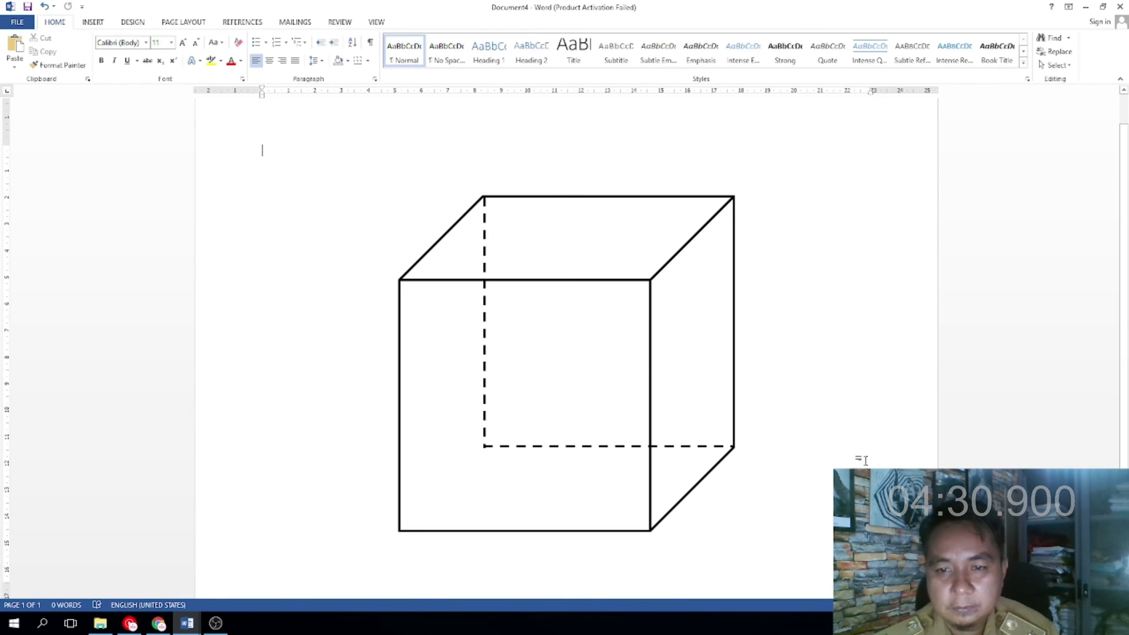
left_click(499, 448)
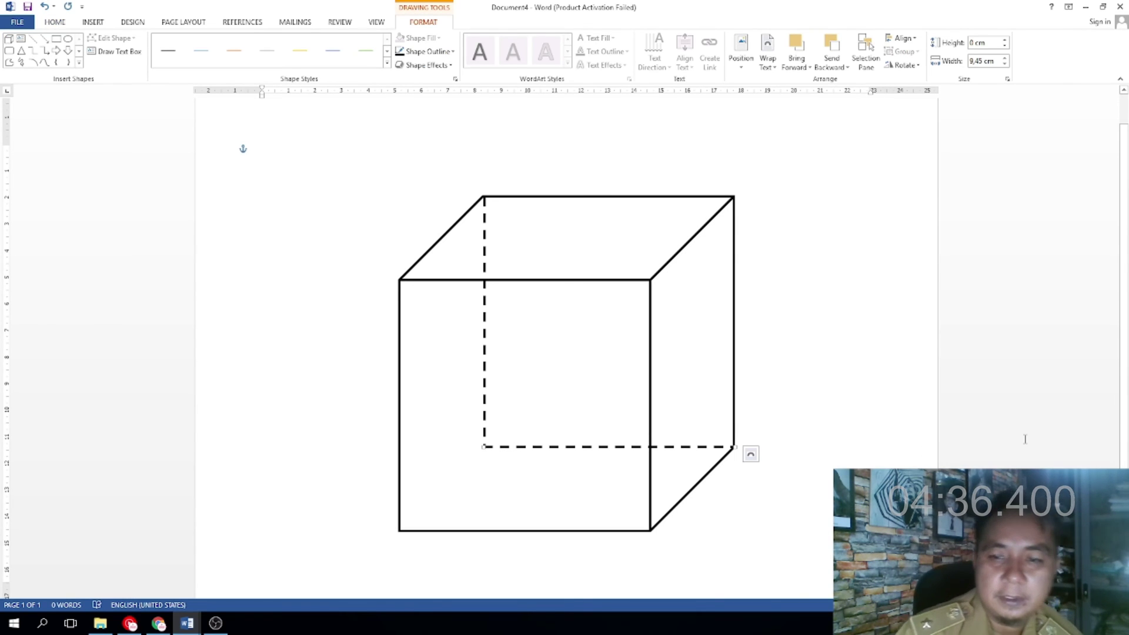
left_click(783, 328)
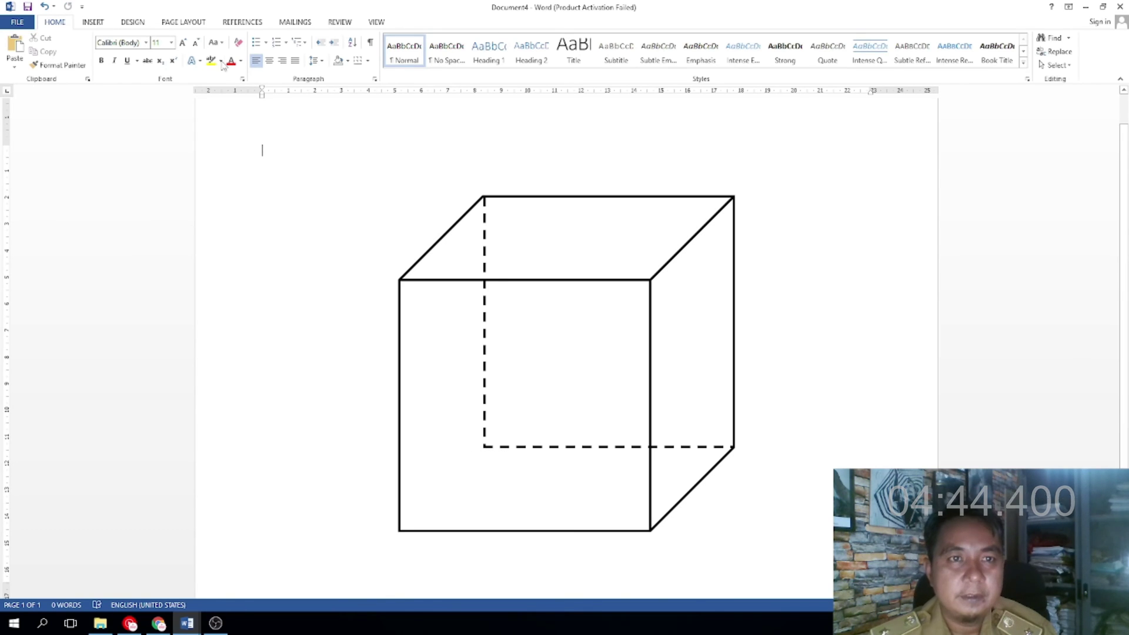
Draw a diagonal line from the cube's back bottom corner to its front bottom-left corner
left_click(93, 23)
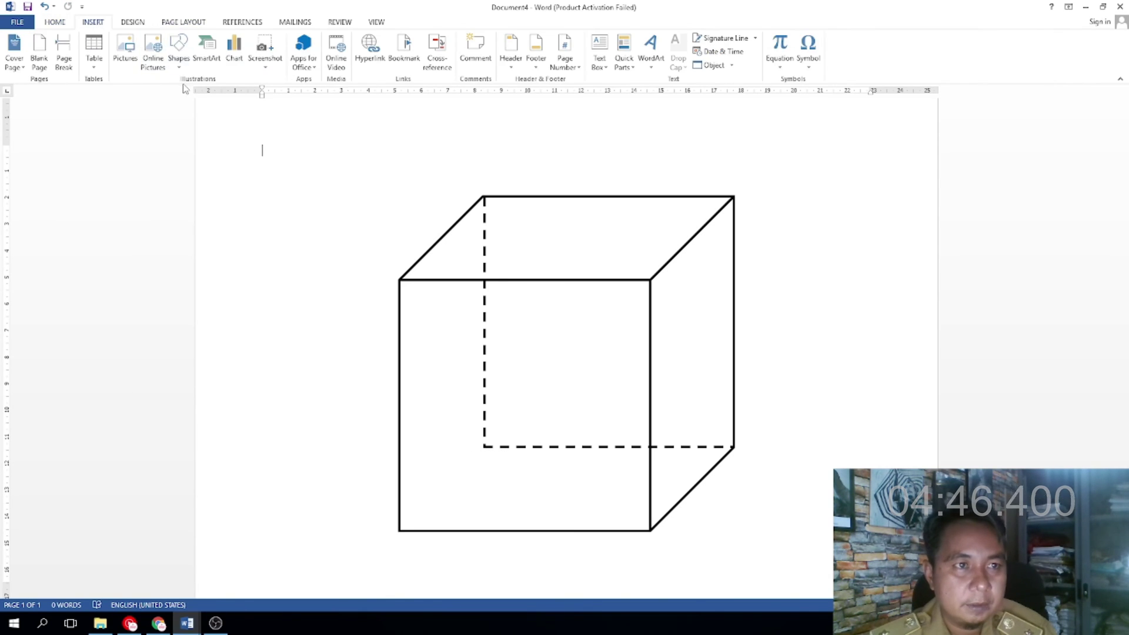
left_click(178, 50)
left_click(198, 94)
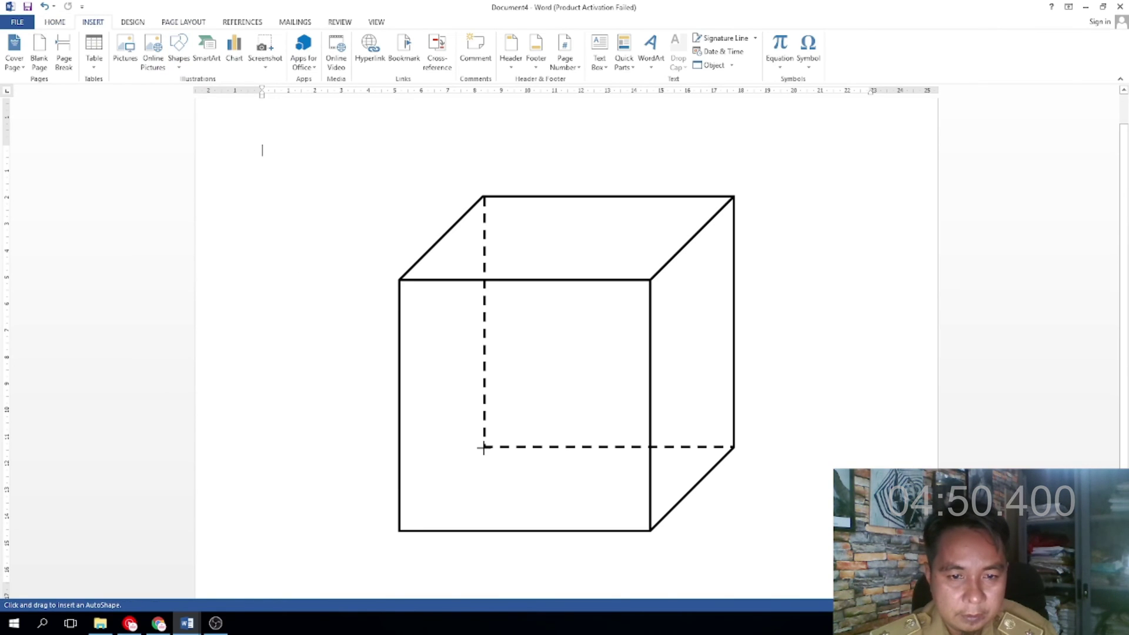
left_click_drag(483, 448, 451, 468)
left_click_drag(415, 504, 399, 529)
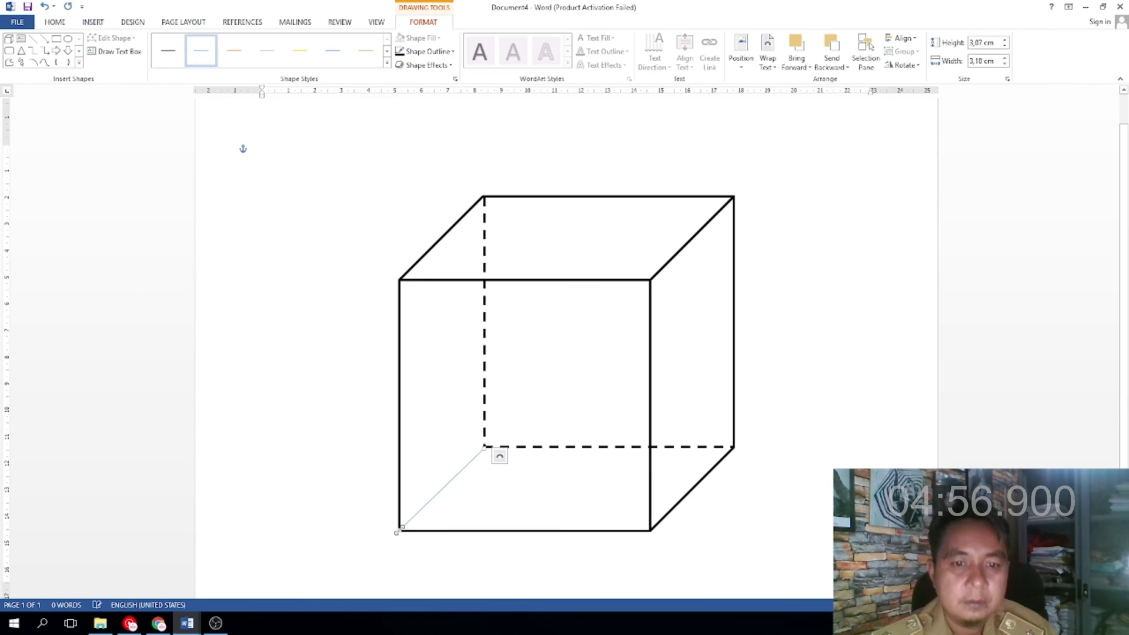
Make the diagonal line black, 1½ pt and dashed
left_click(427, 51)
left_click(410, 79)
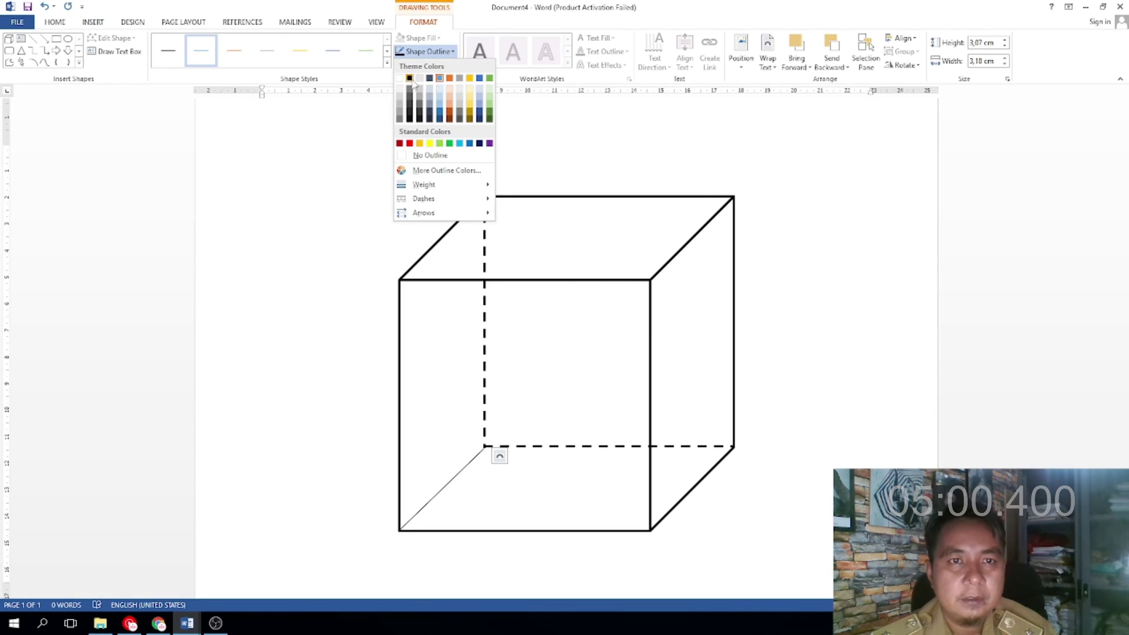
left_click(427, 51)
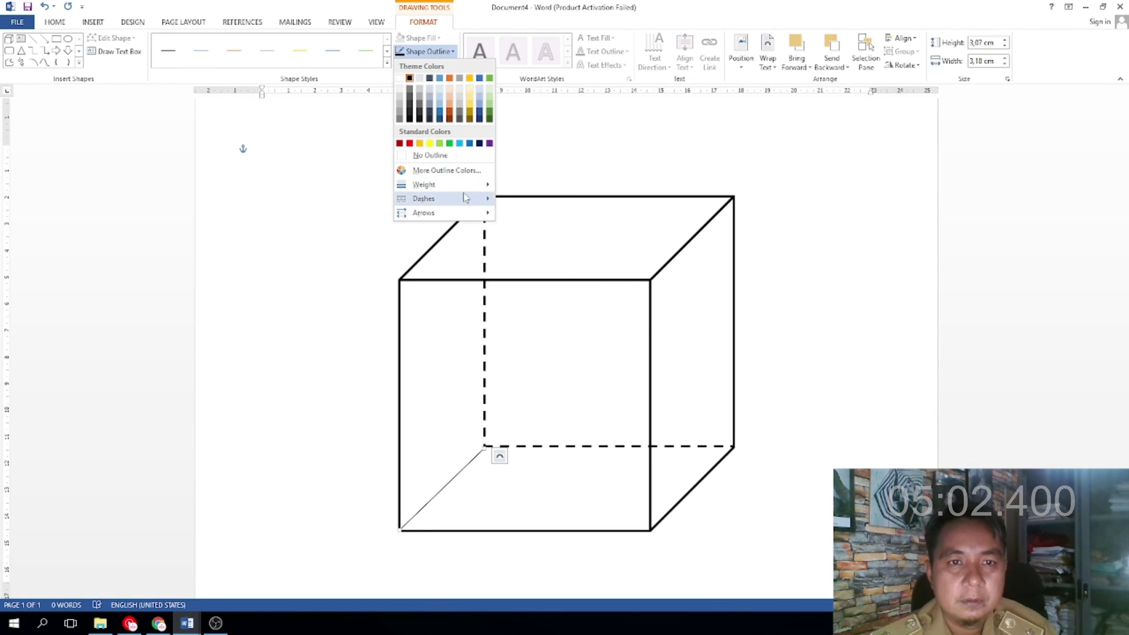
left_click(529, 237)
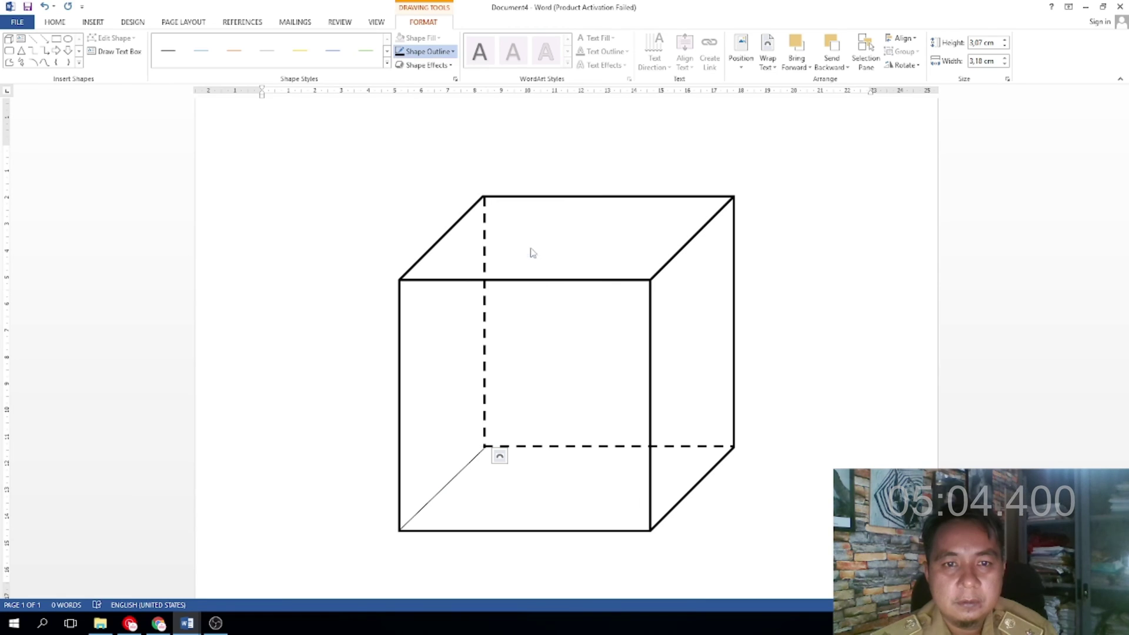
left_click(427, 51)
mouse_move(424, 199)
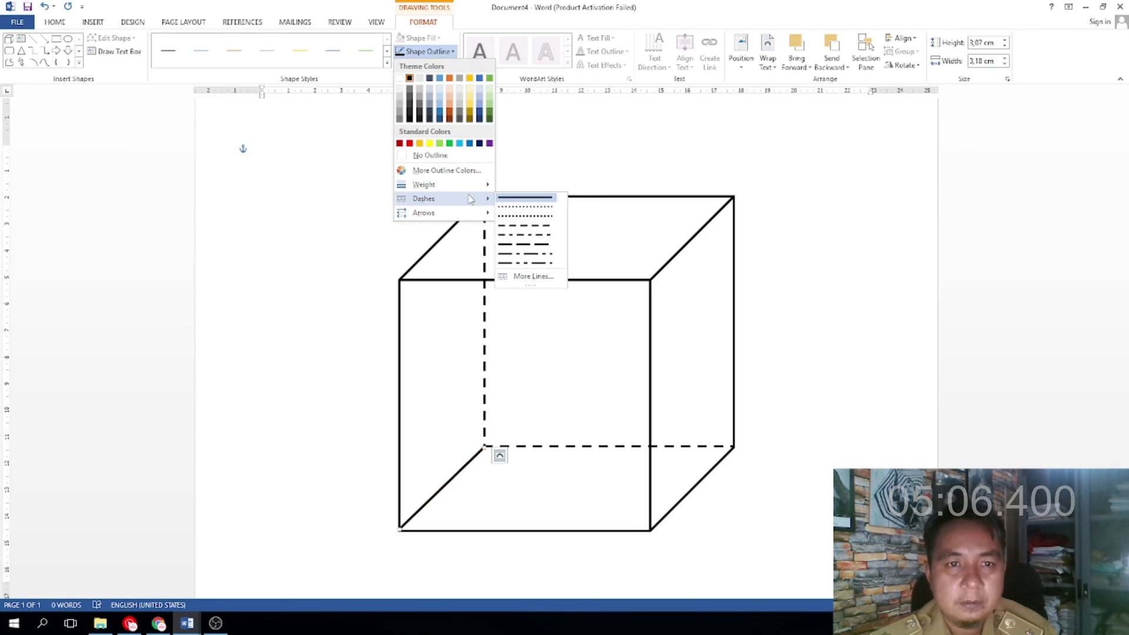
left_click(536, 225)
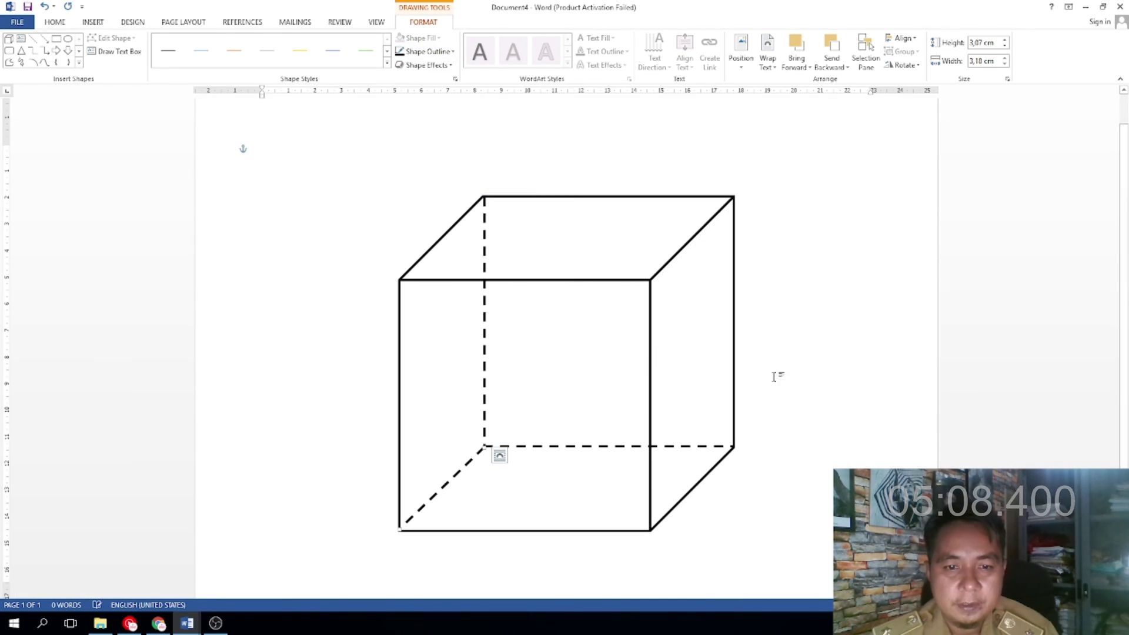
left_click(866, 378)
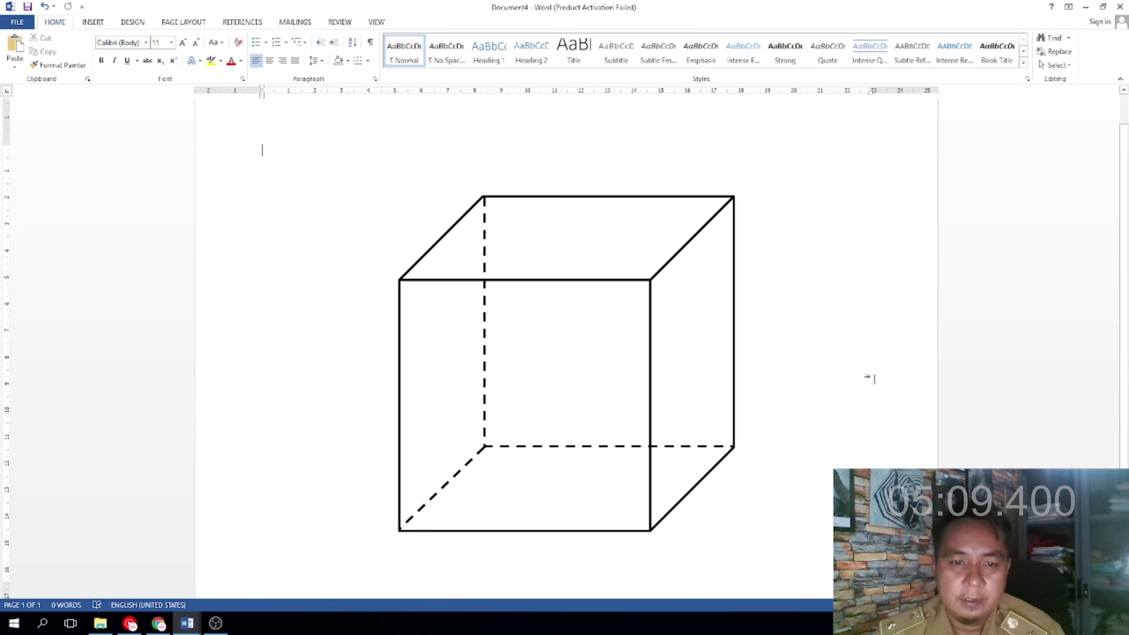
Check the dashed diagonal edge, then go to the Insert commands for a text box
left_click(463, 474)
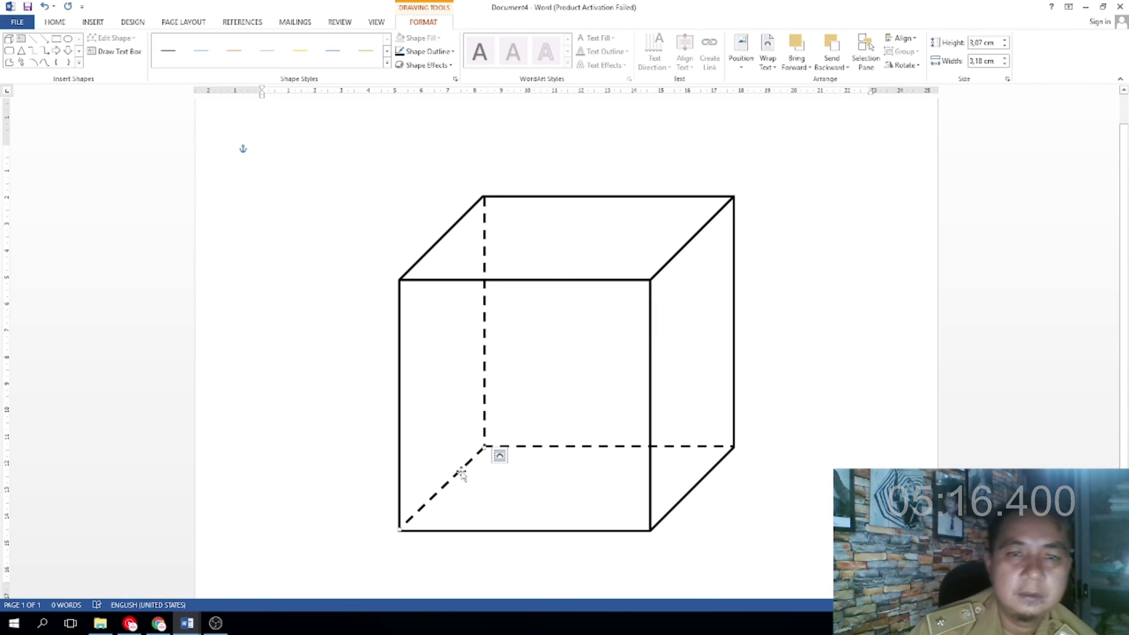
left_click(381, 537)
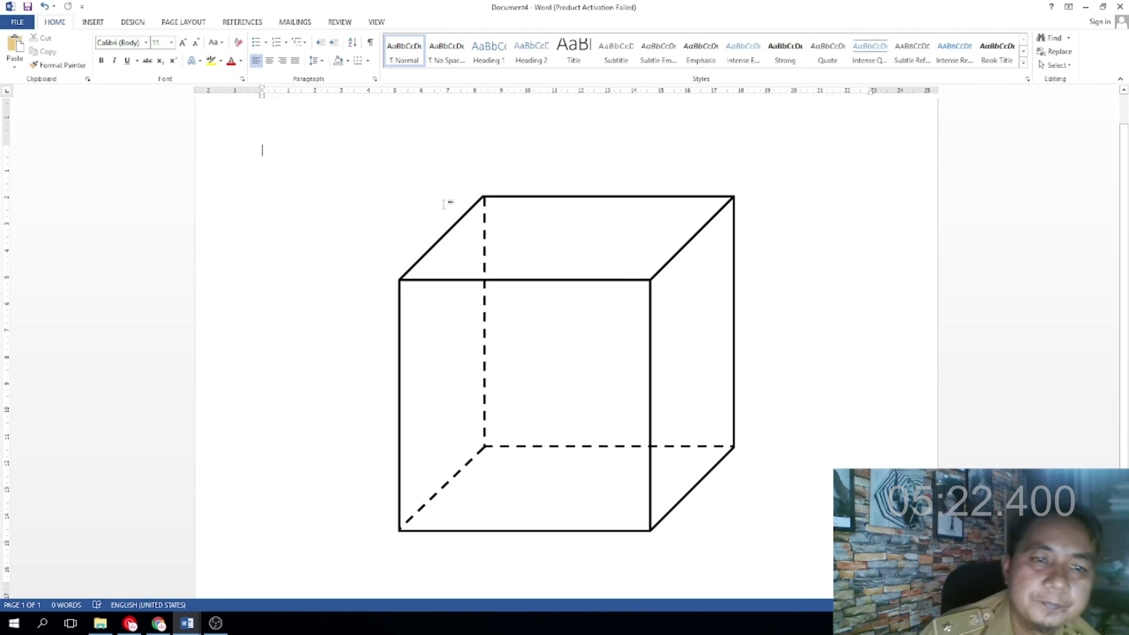
left_click(93, 21)
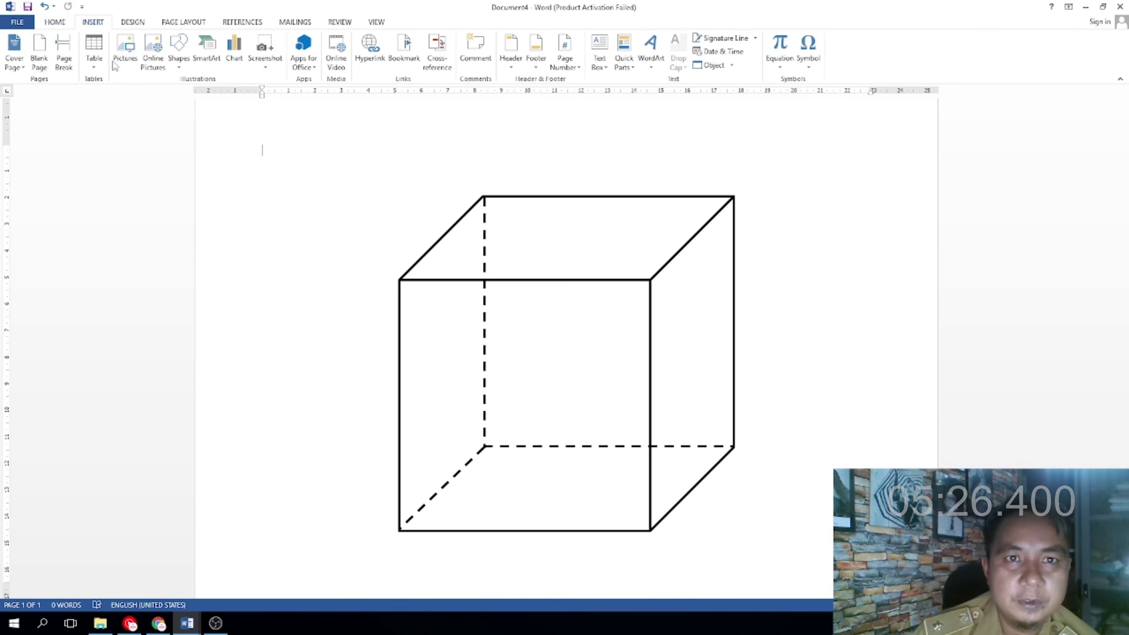
Insert a Simple Text Box above the cube containing the letter A
left_click(600, 59)
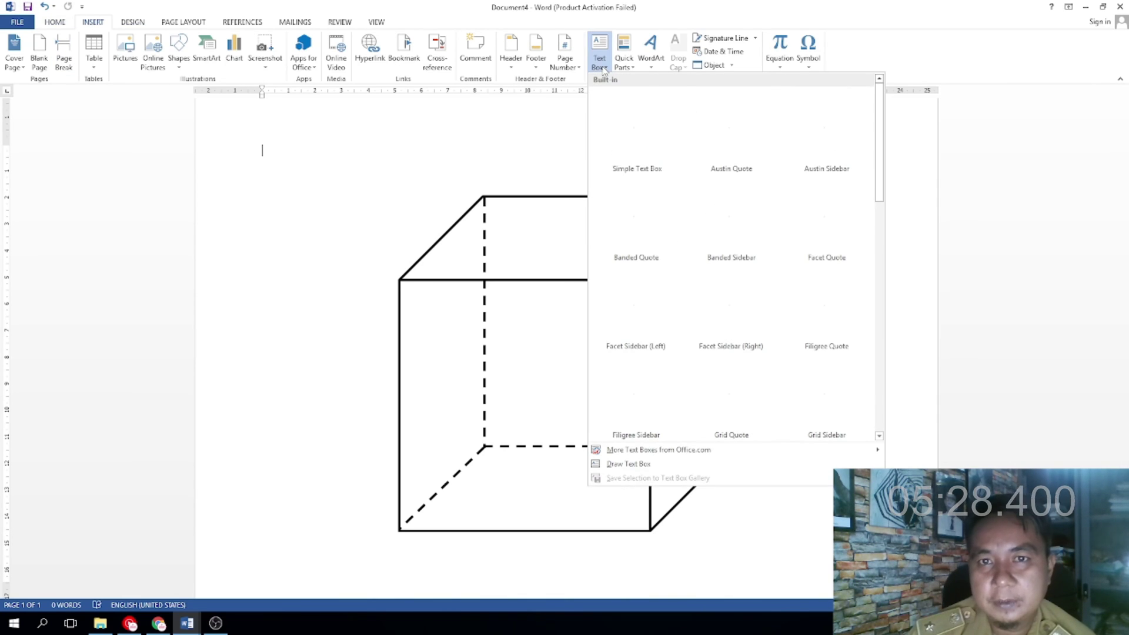
left_click(637, 126)
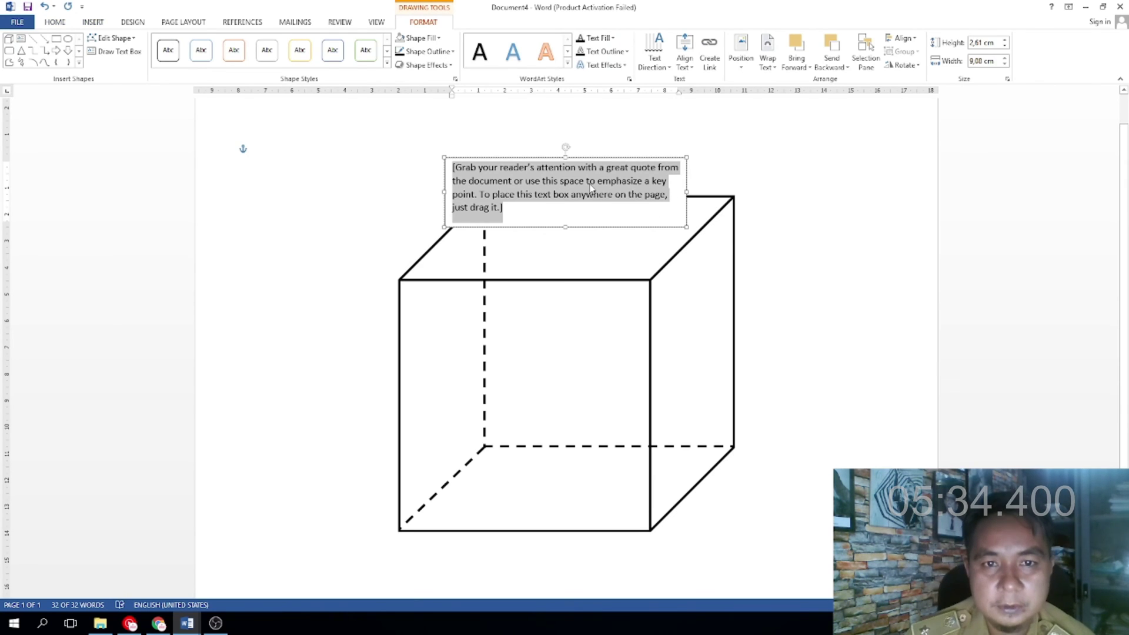
type("A")
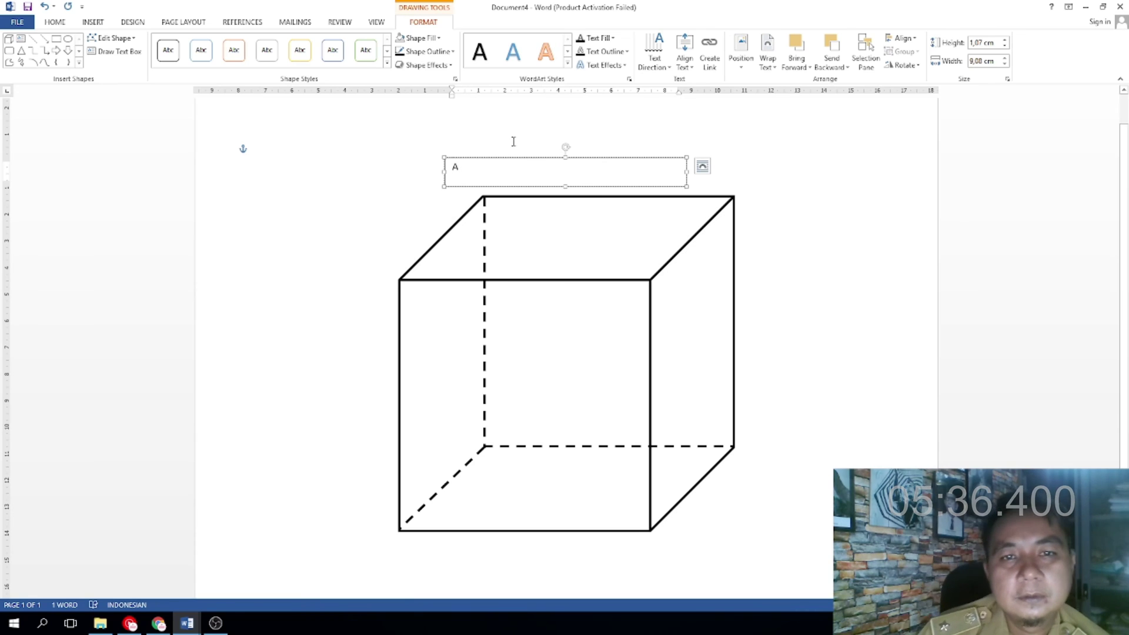
Give the A text box No Fill and No Outline
left_click(525, 158)
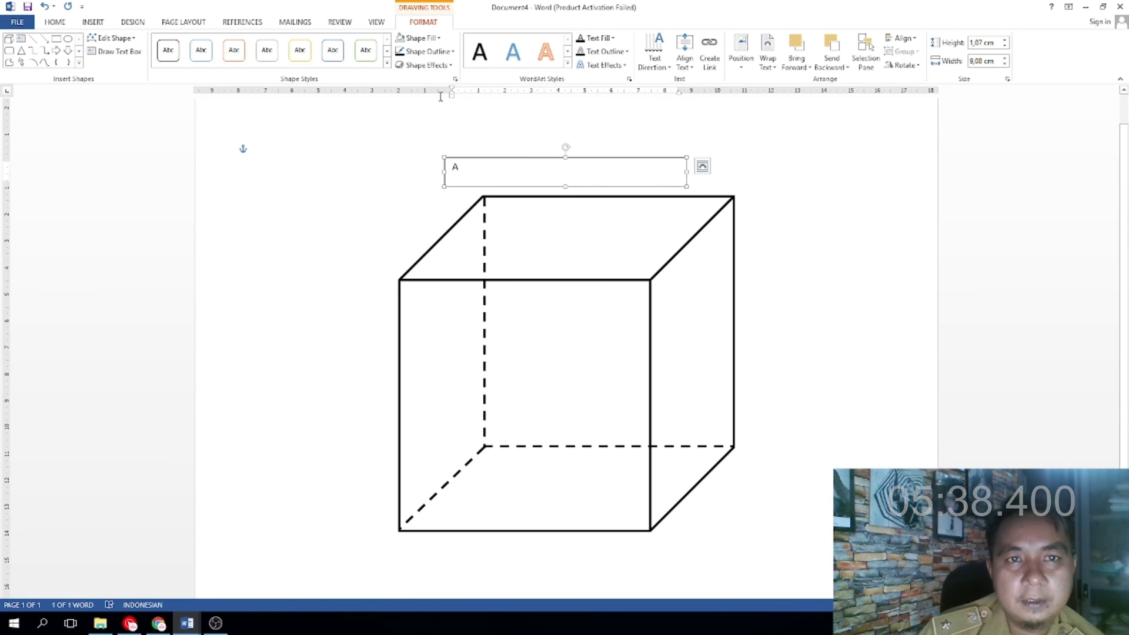
left_click(439, 39)
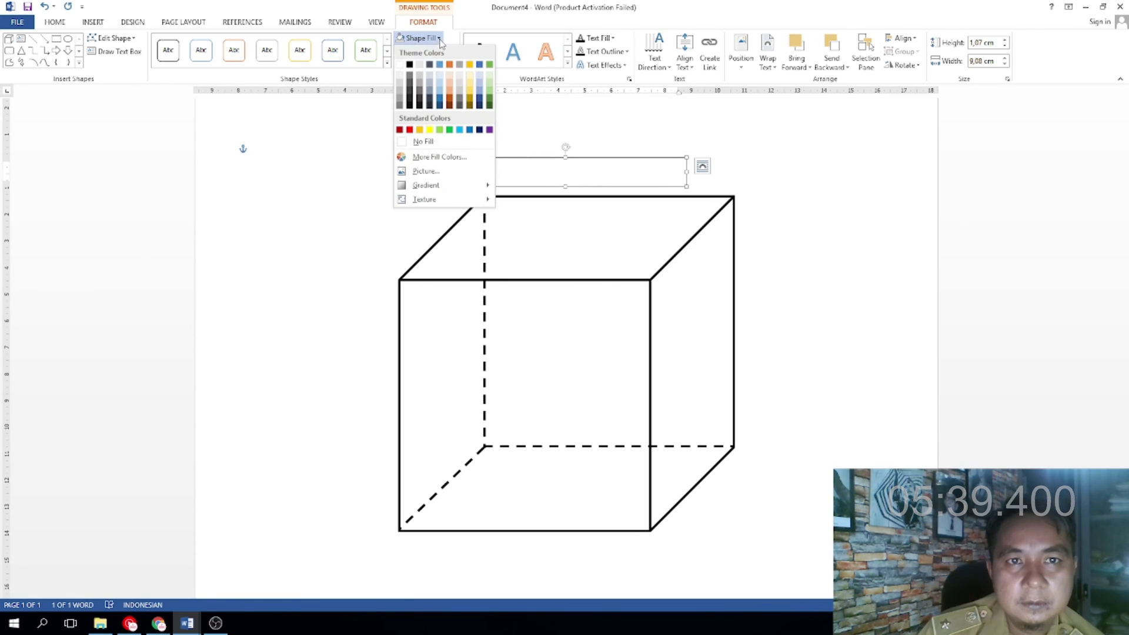
left_click(423, 141)
left_click(427, 51)
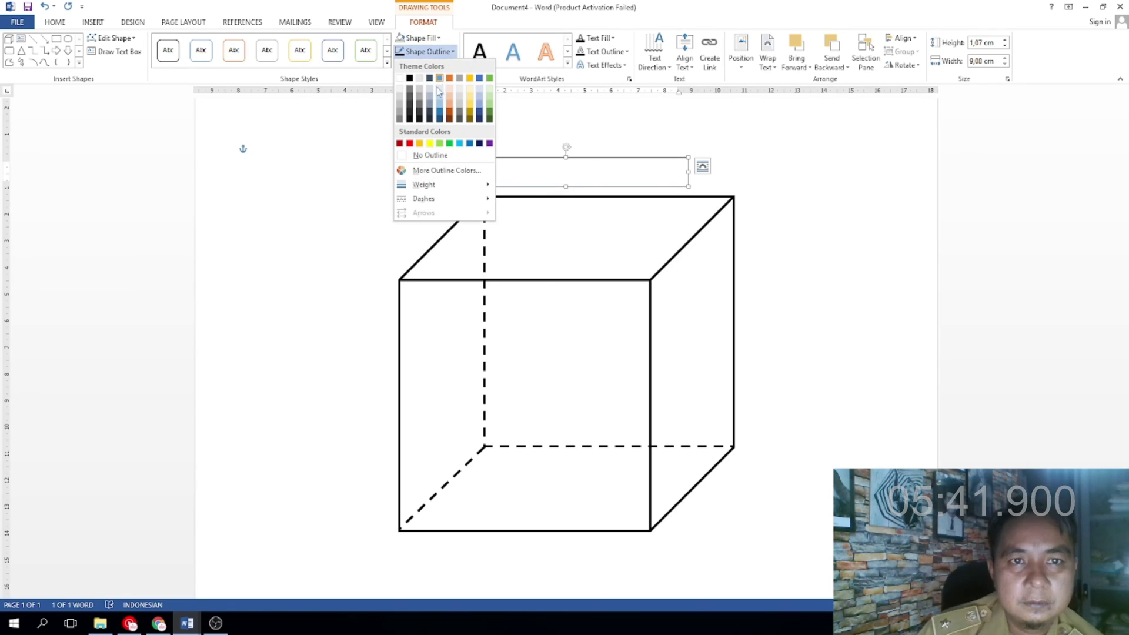
left_click(418, 155)
Narrow the A box, bold the letter, and shrink it to 0.82 cm high at the front bottom-left corner
left_click_drag(688, 171, 468, 172)
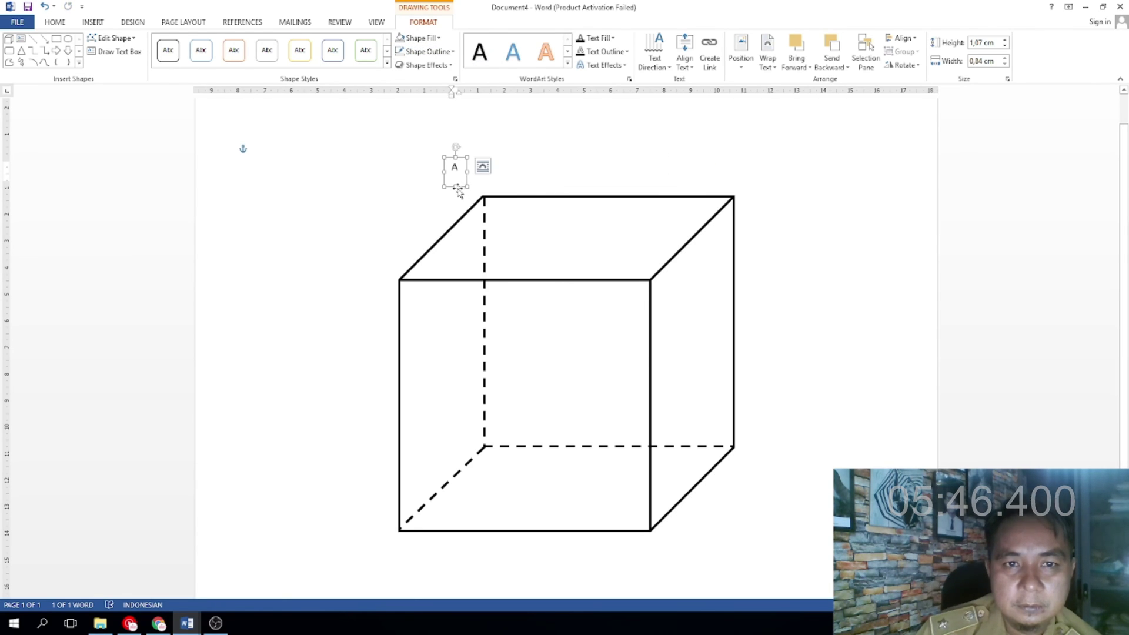
double_click(456, 167)
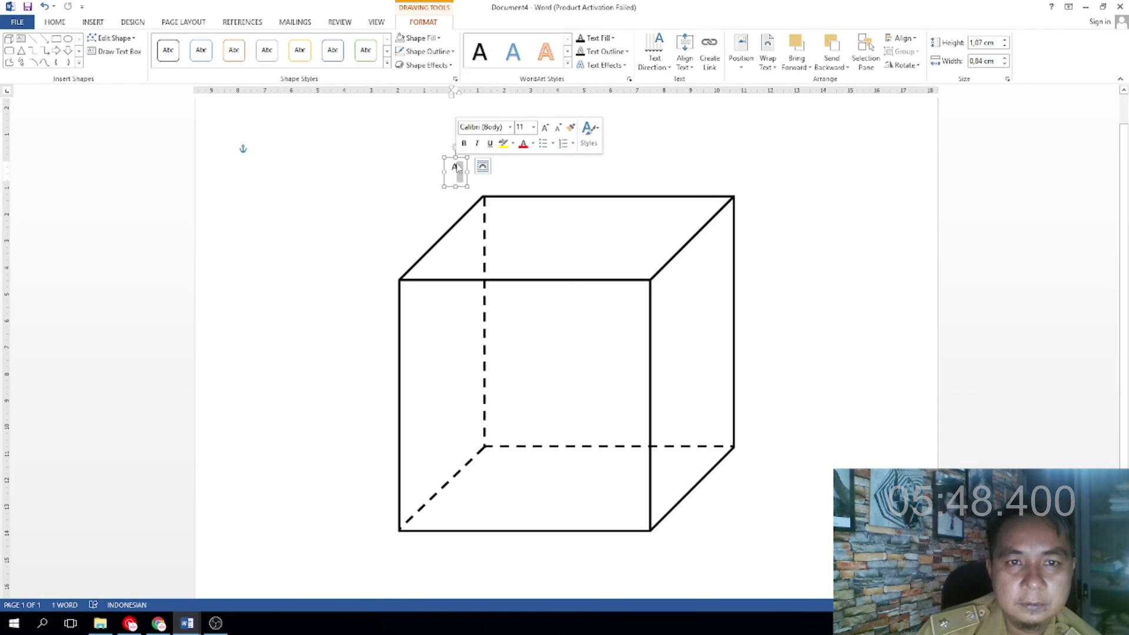
key("ctrl+shift+period")
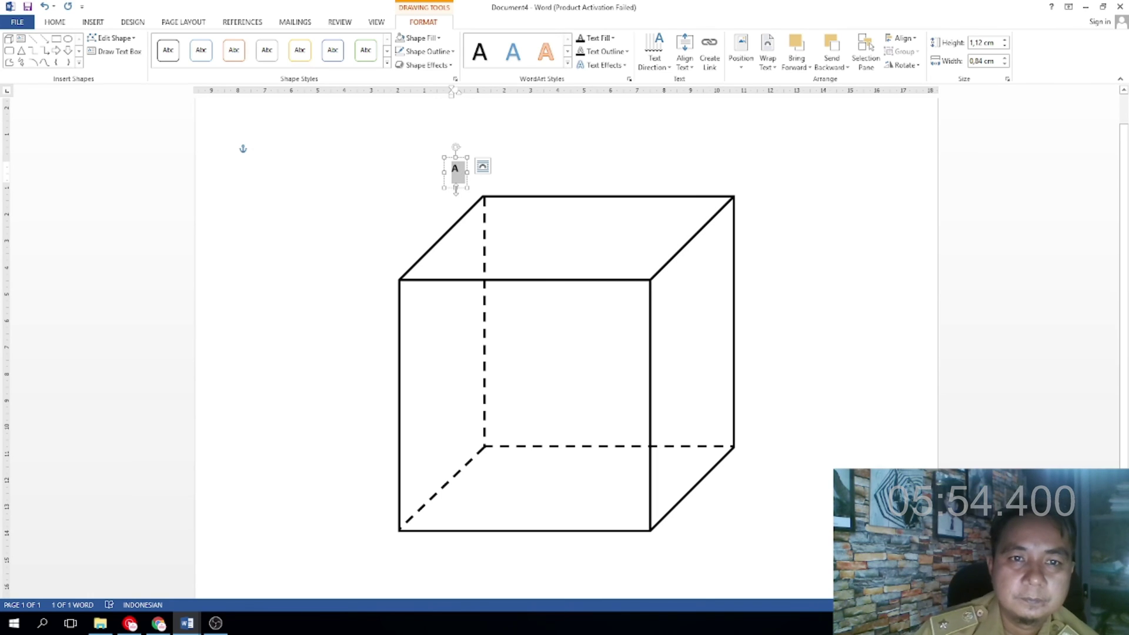
left_click_drag(456, 188, 391, 546)
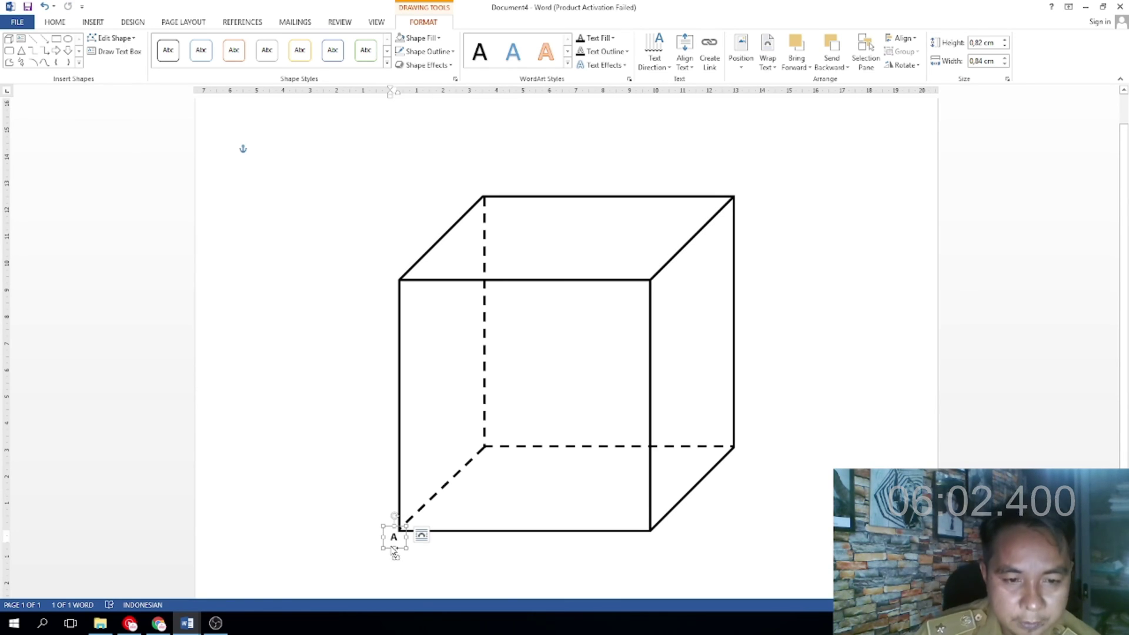
Copy the A label to the front and back bottom-right corners, relettering them B and C
left_click_drag(395, 553, 646, 548)
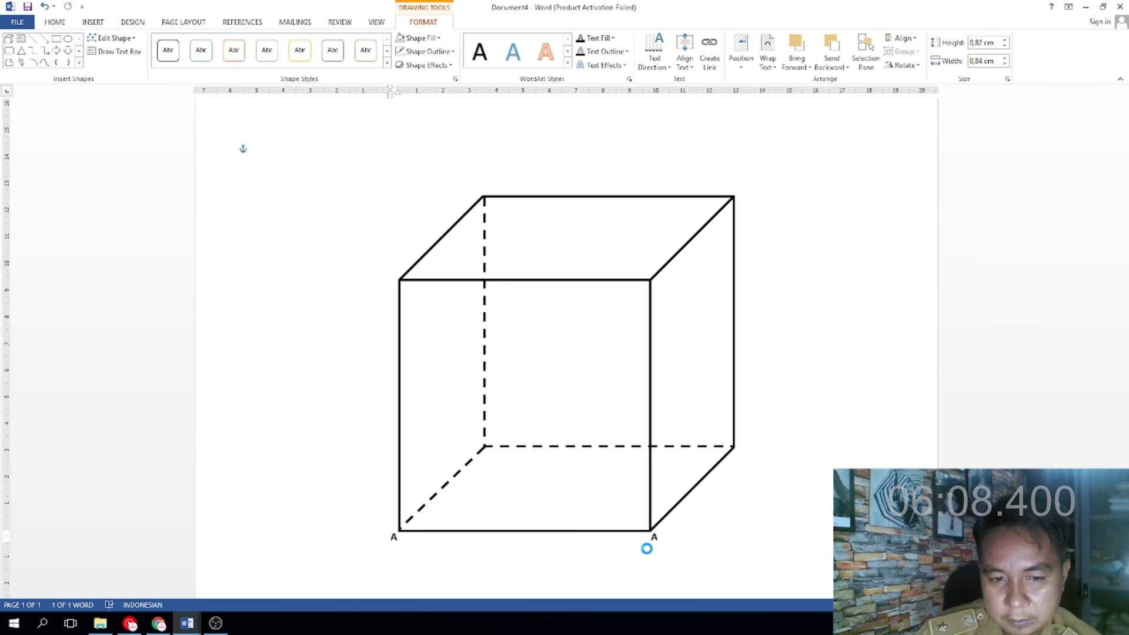
left_click_drag(640, 549, 638, 548)
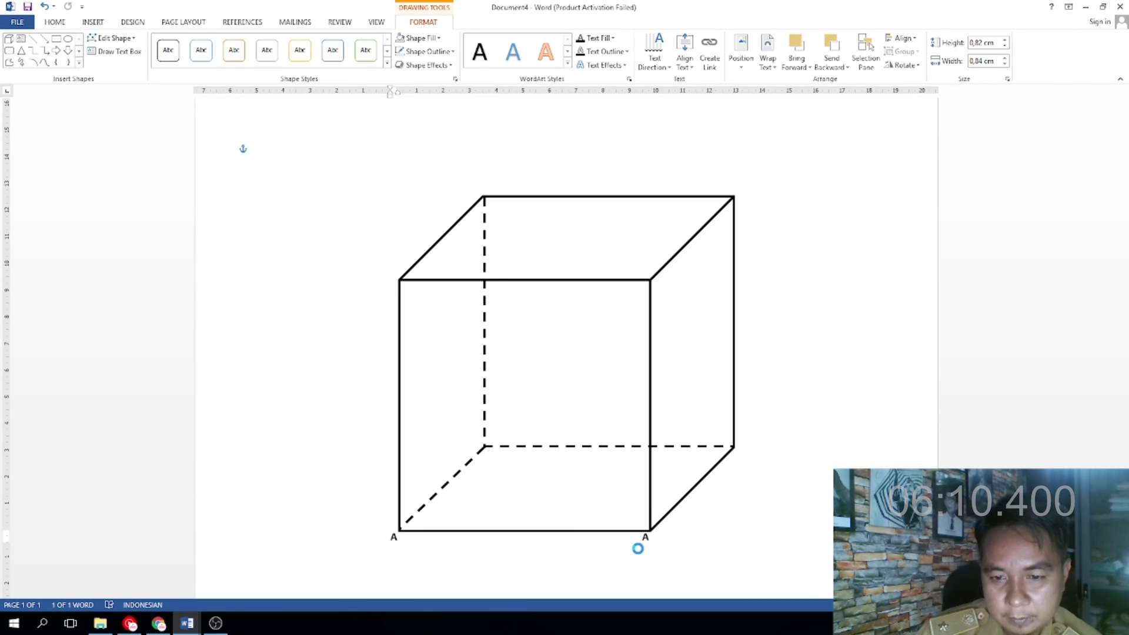
double_click(645, 540)
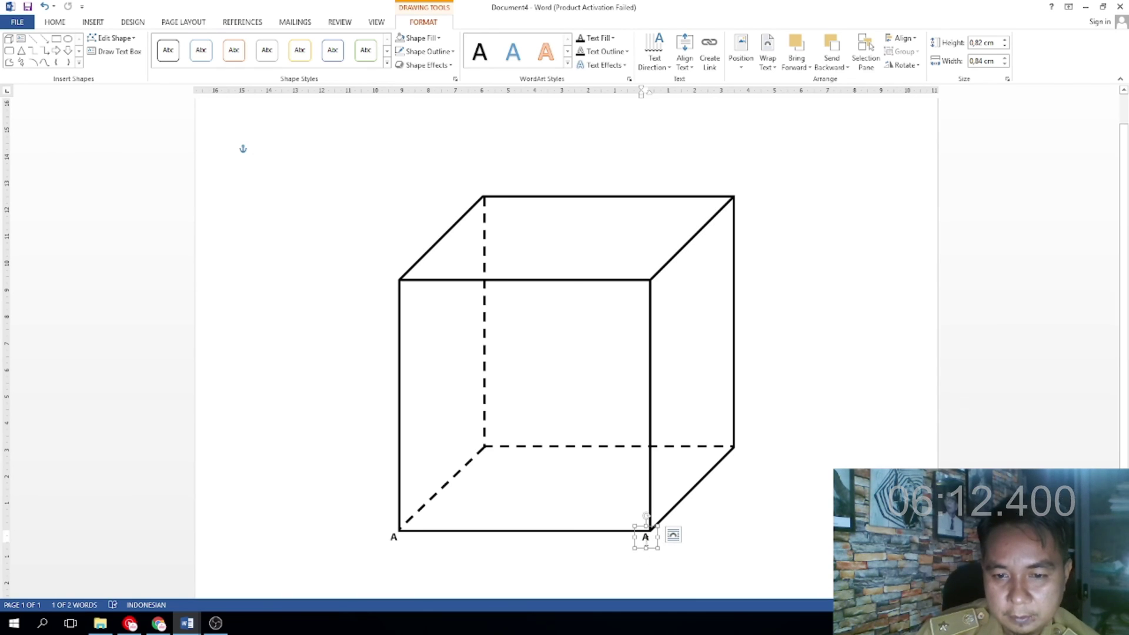
type("B")
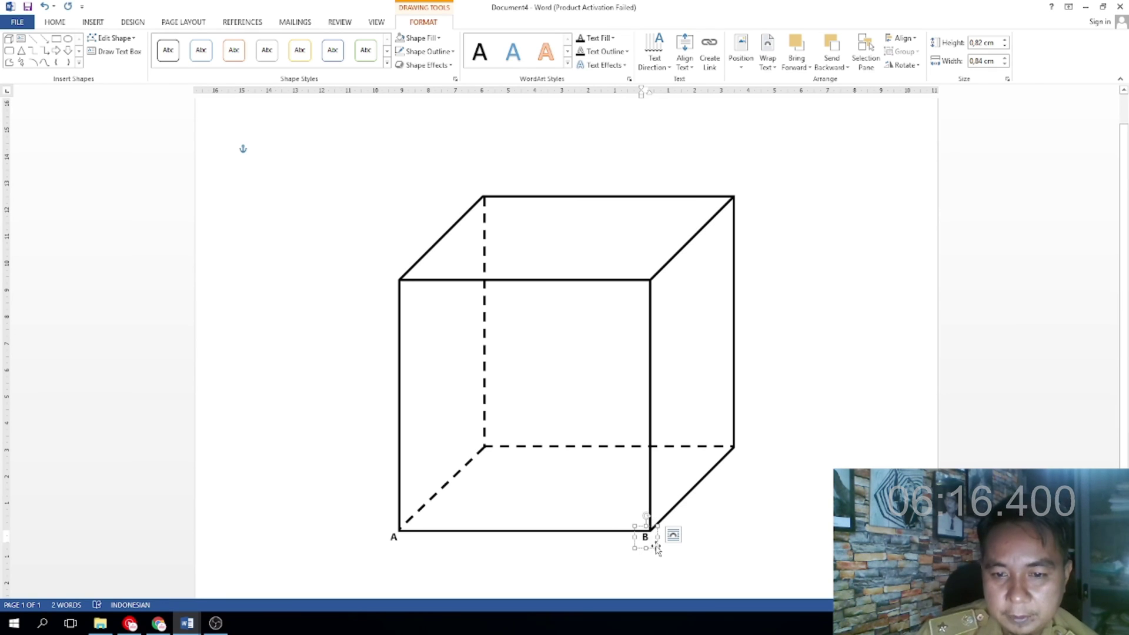
left_click_drag(654, 549, 727, 466)
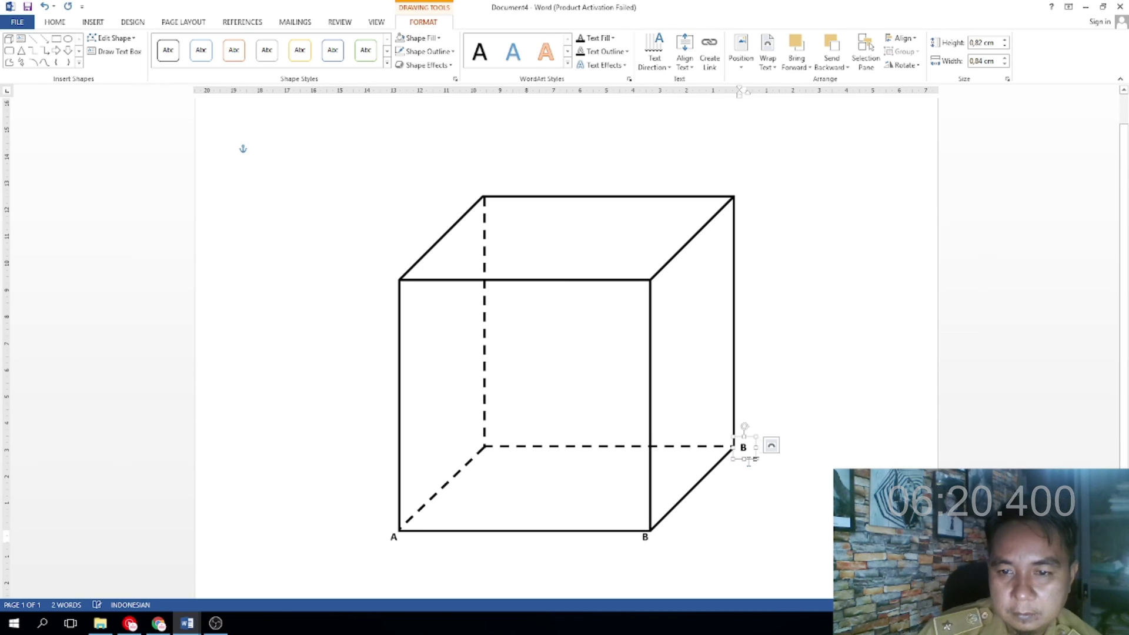
double_click(743, 447)
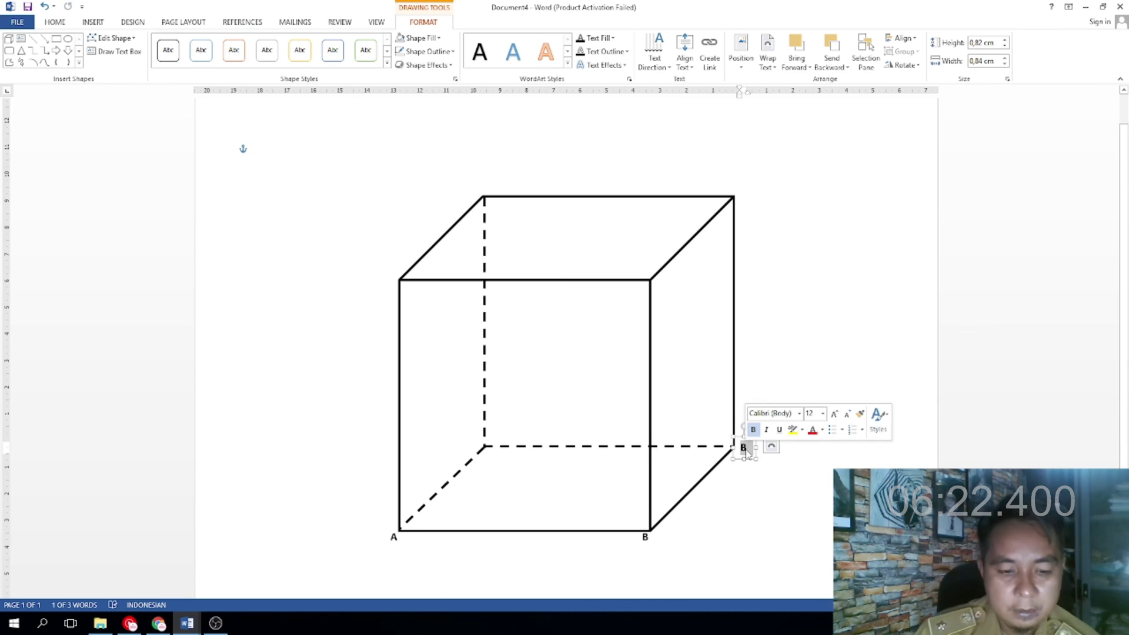
type("C")
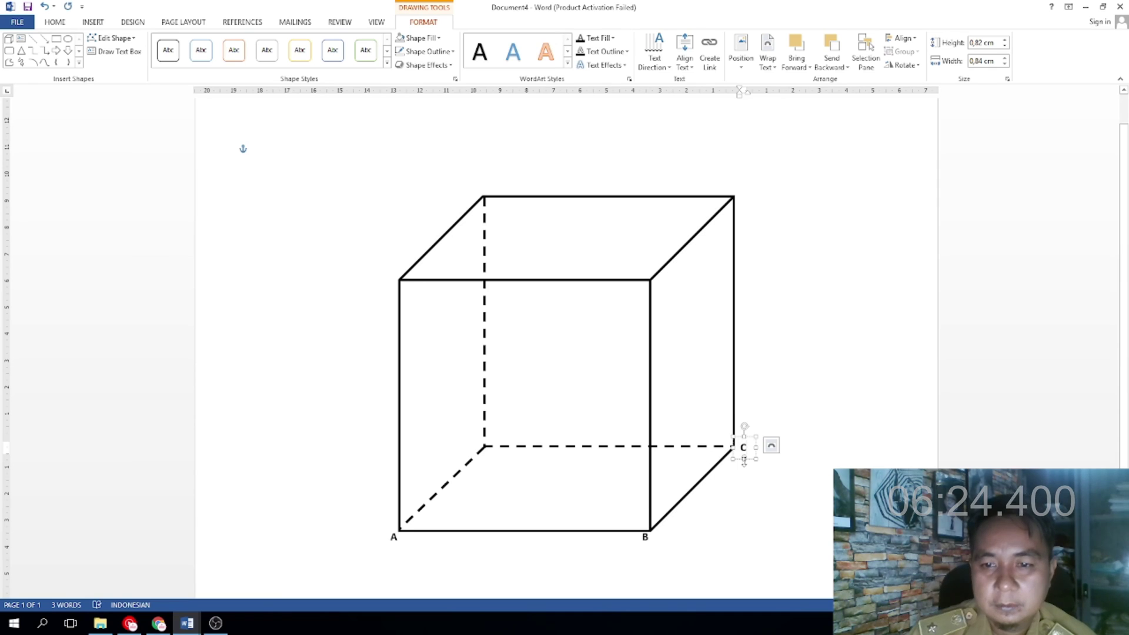
Copy the C label to the back bottom-left corner and reletter it D
left_click_drag(750, 462, 503, 444)
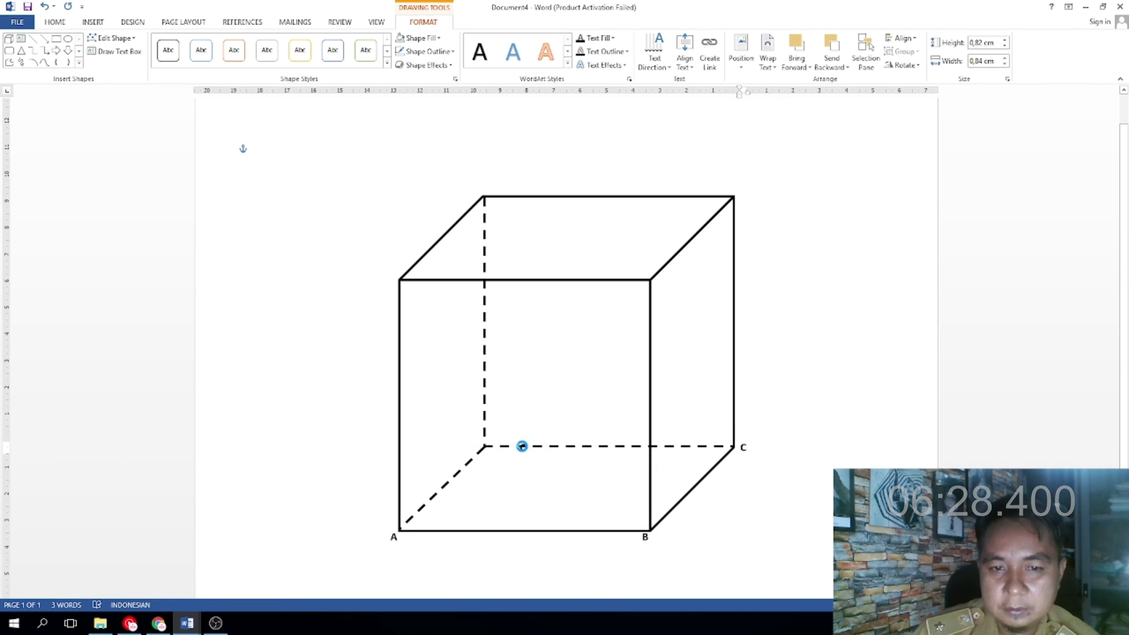
left_click_drag(496, 444, 499, 444)
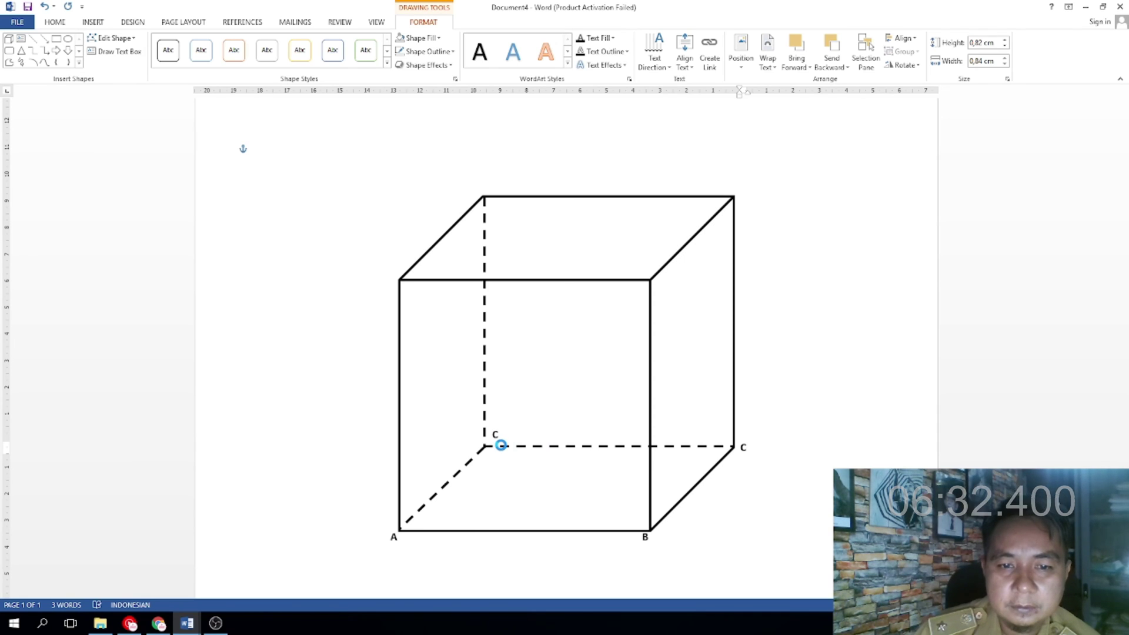
left_click(500, 444)
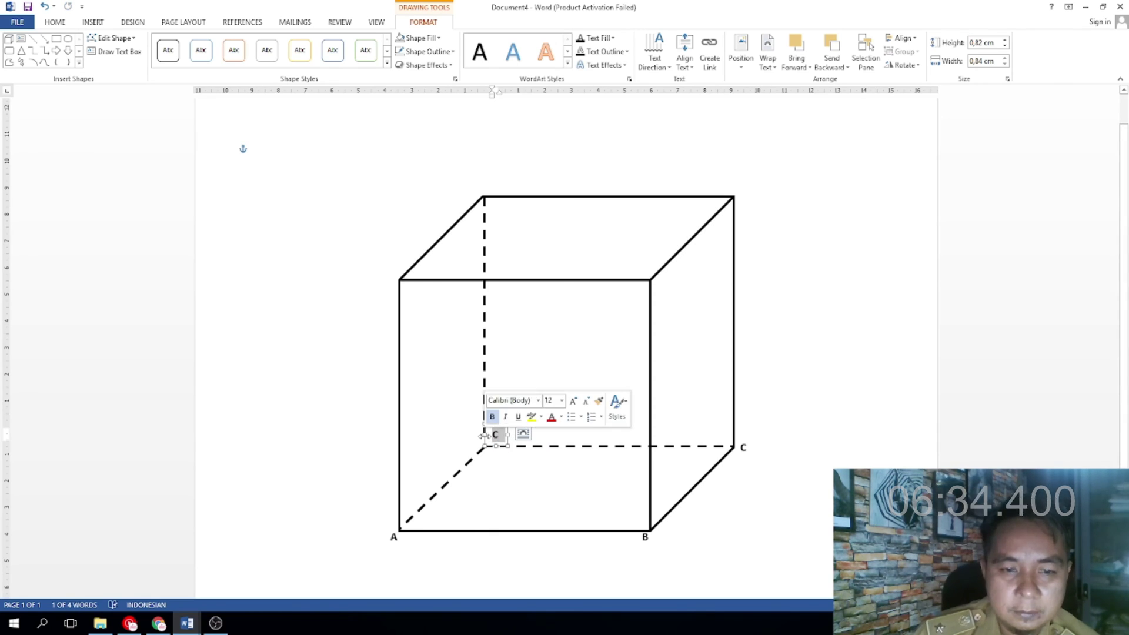
type("D")
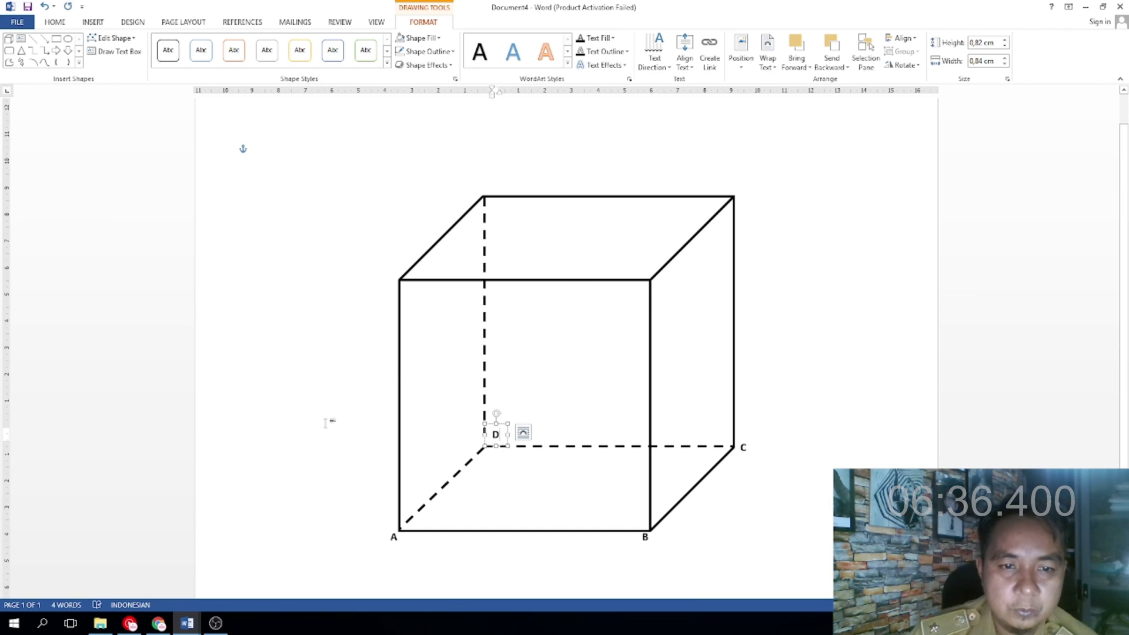
left_click(326, 422)
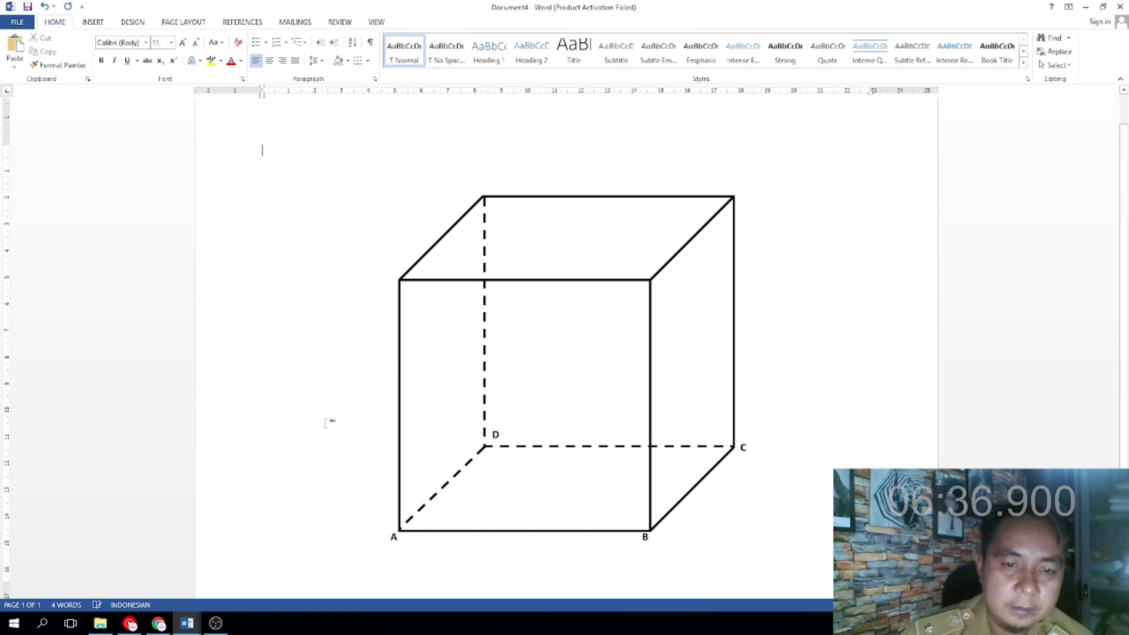
With Select Objects, select the four bottom labels and copy them up to the cube's top corners
left_click(1065, 66)
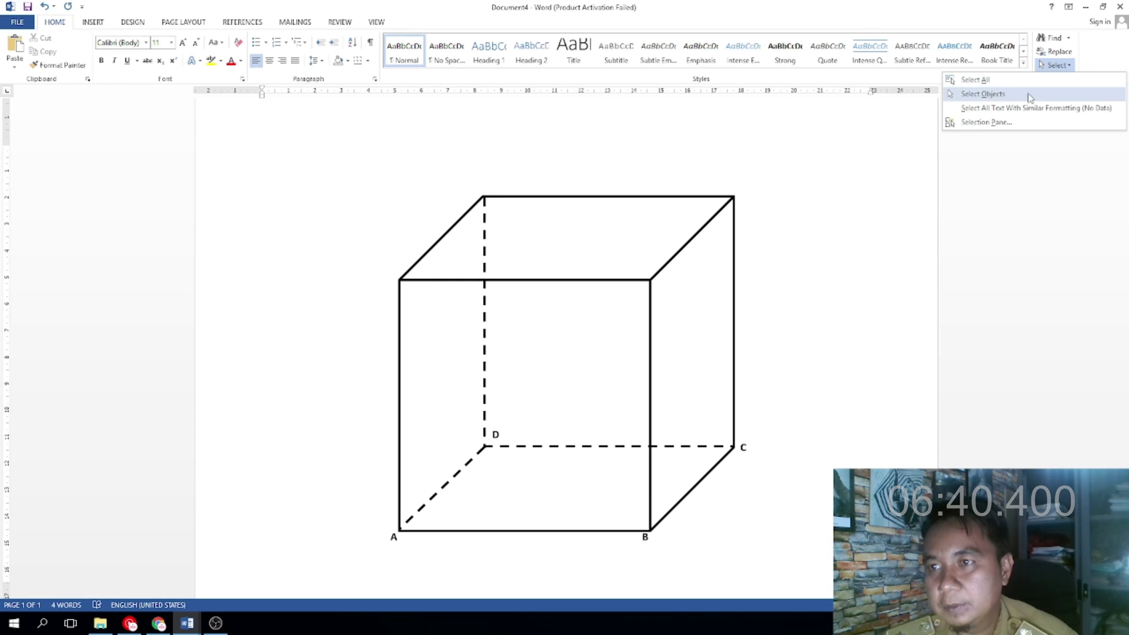
left_click(981, 95)
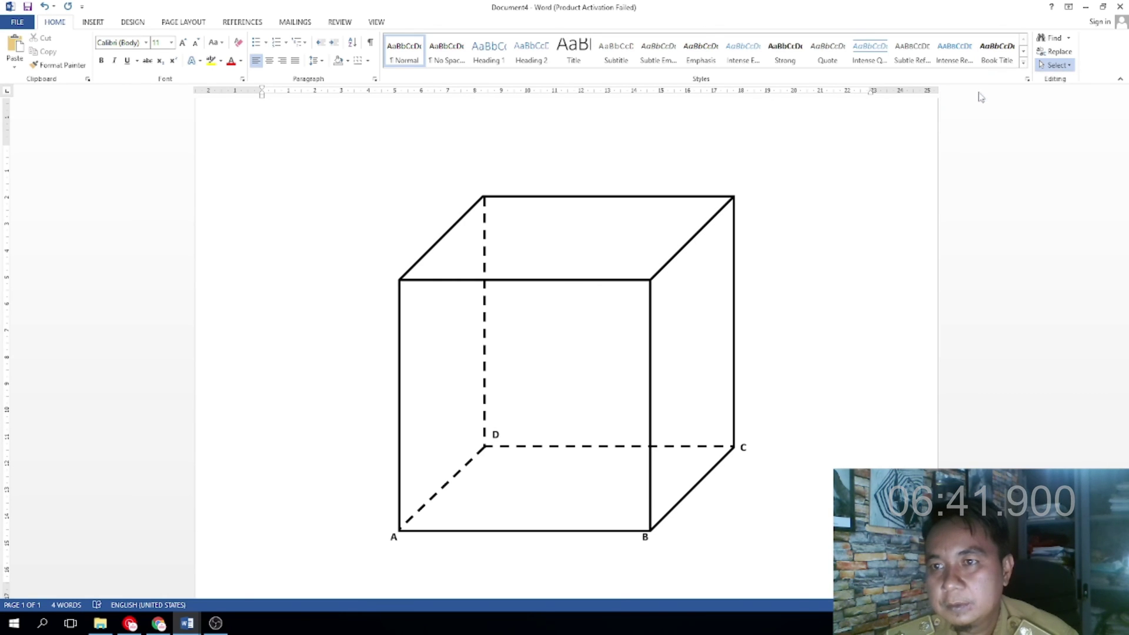
left_click(743, 448)
left_click(643, 541, "shift")
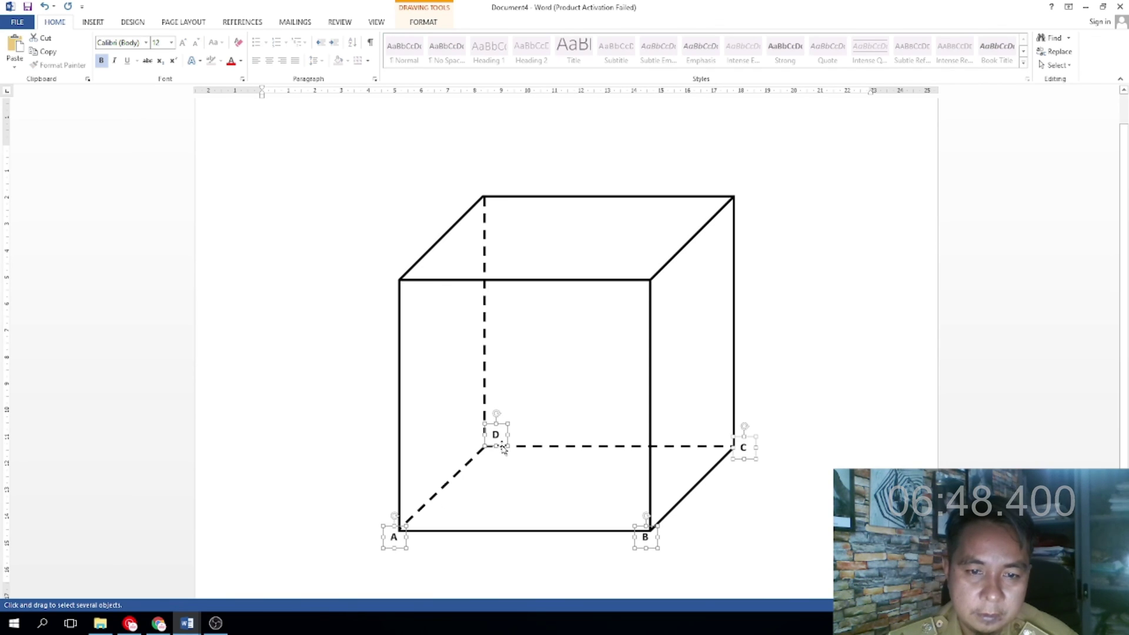
left_click_drag(505, 419, 508, 174, "ctrl")
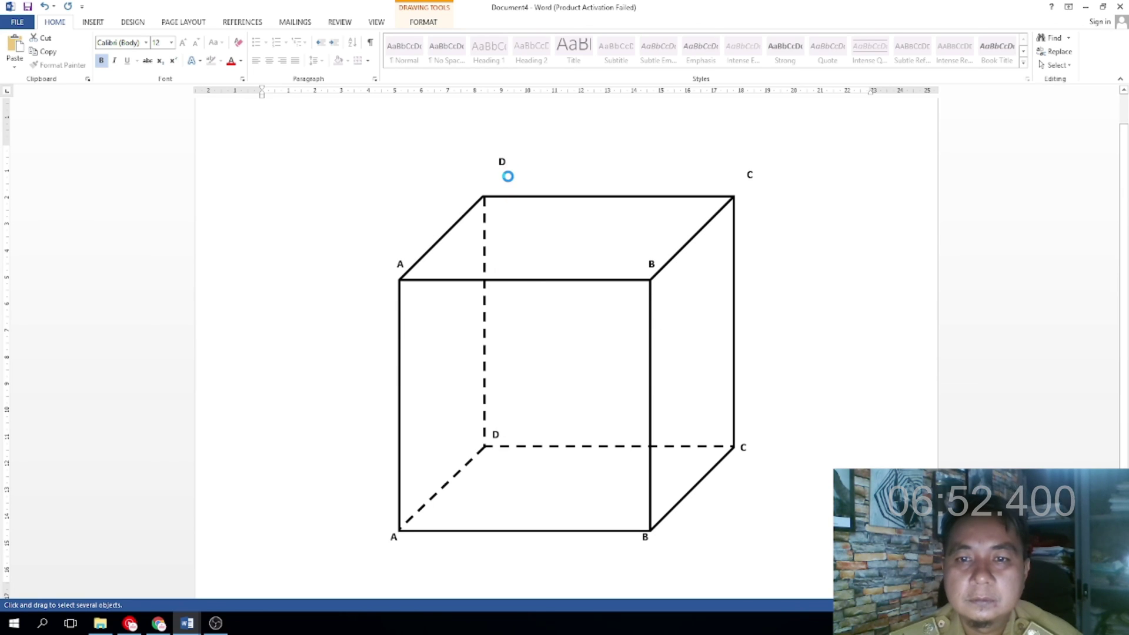
Reletter the top front-left and front-right copies as E and F
left_click_drag(508, 176, 503, 183)
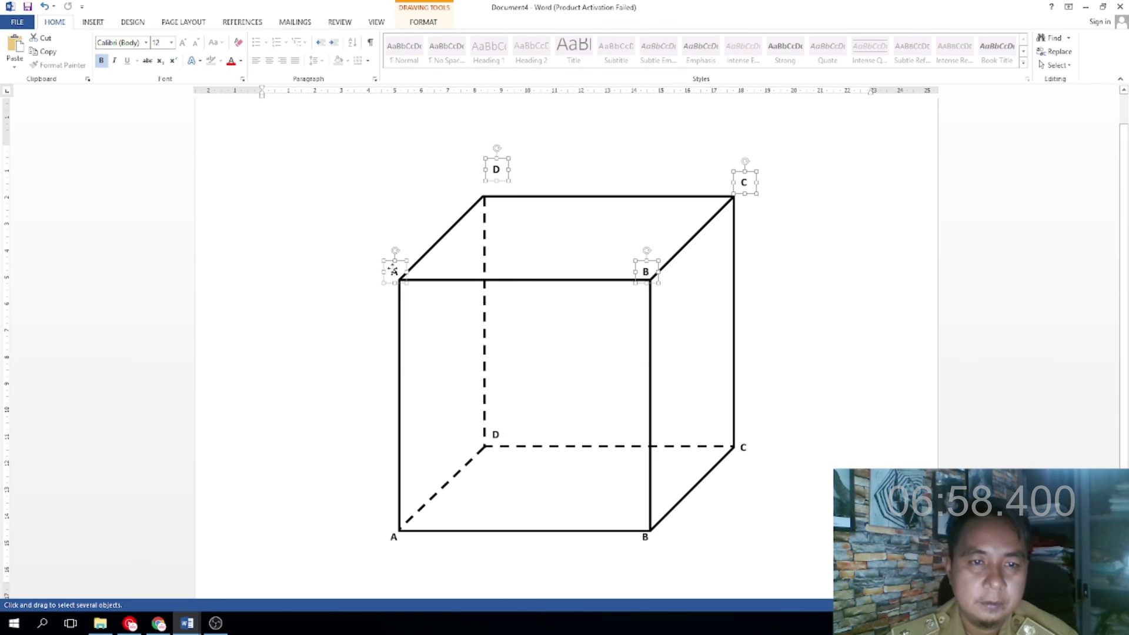
double_click(394, 273)
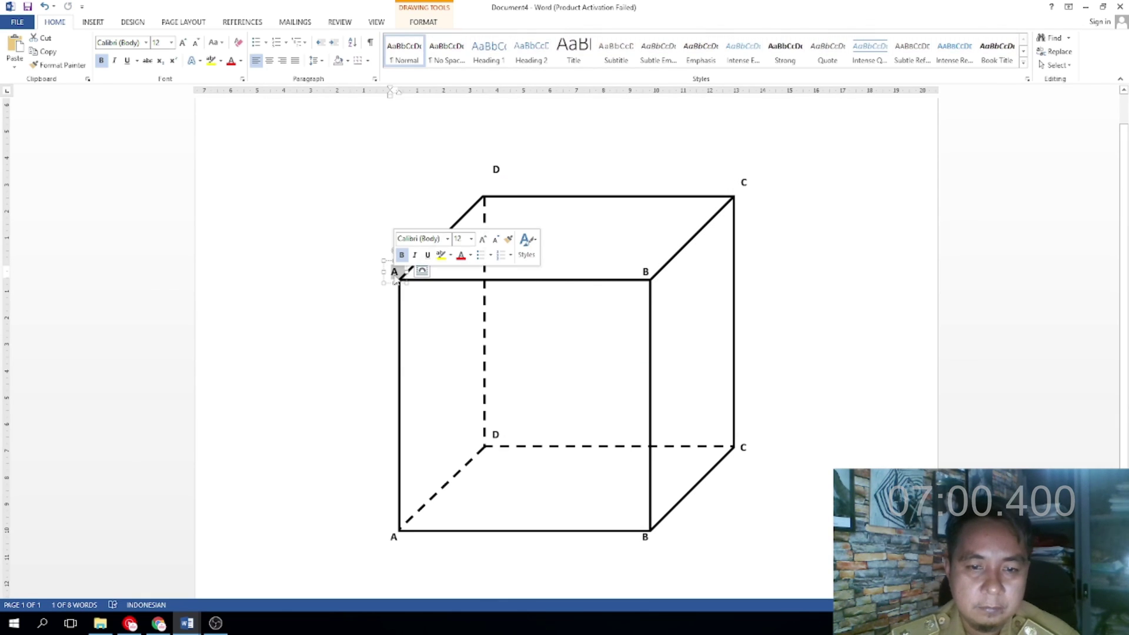
type("E")
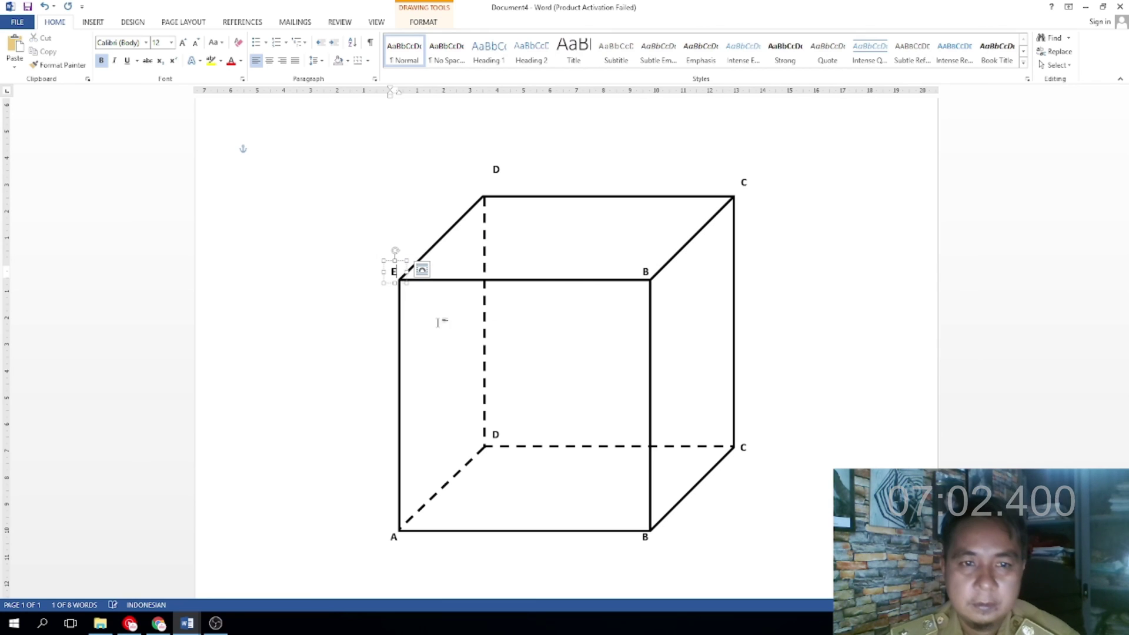
double_click(646, 271)
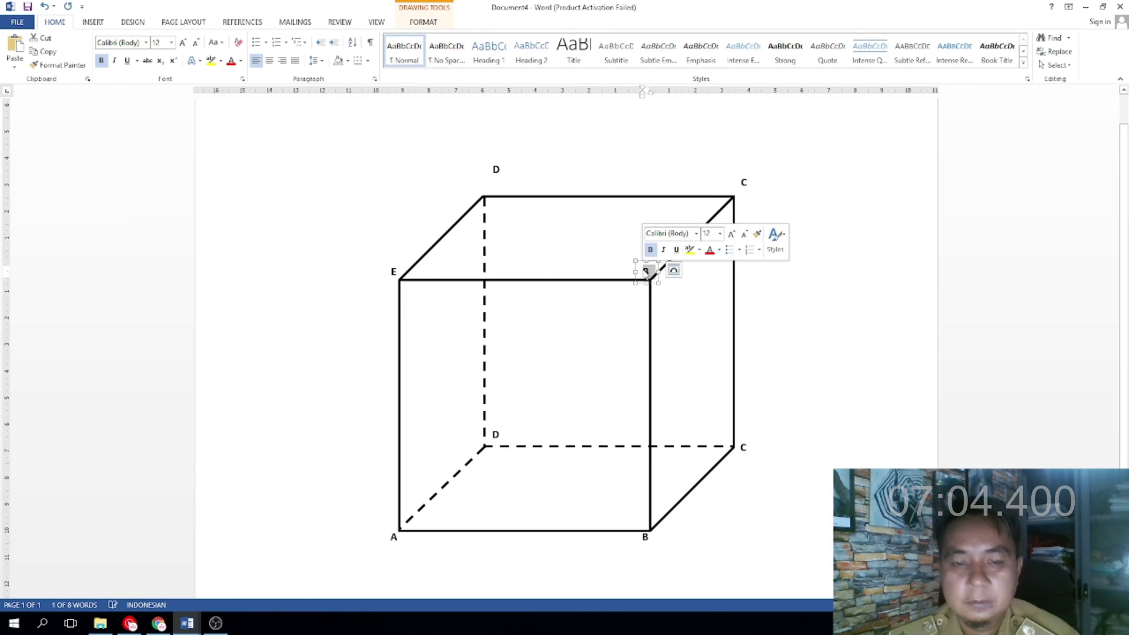
type("F")
Reletter the top back-right and back-left copies as G and H, nudging each onto its corner
left_click(744, 183)
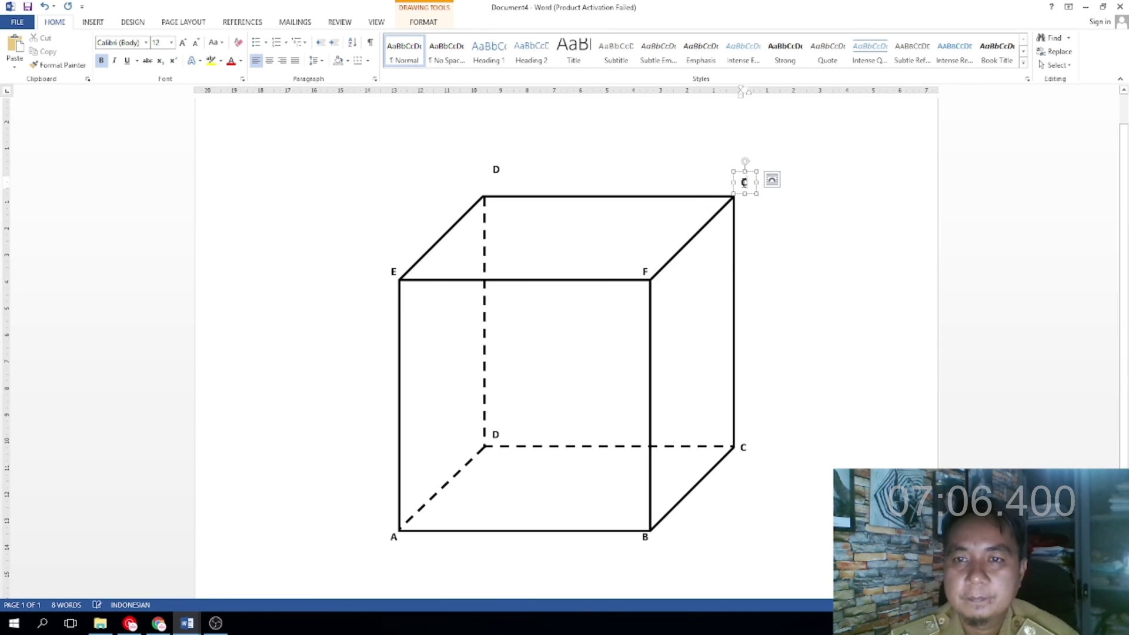
double_click(745, 183)
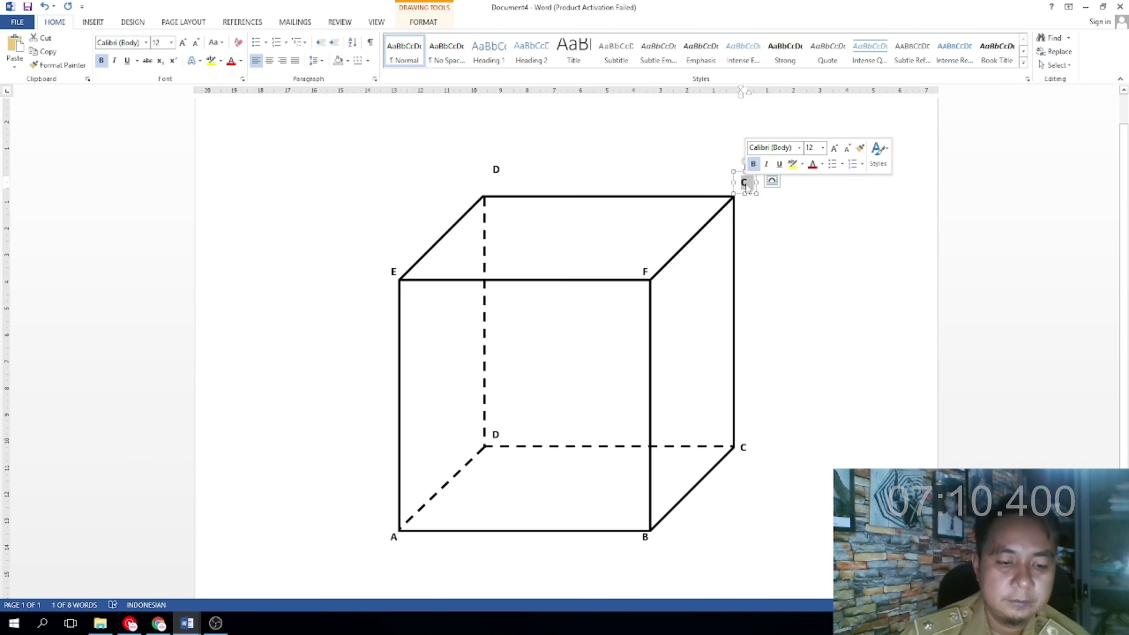
type("G")
left_click_drag(745, 196, 736, 203)
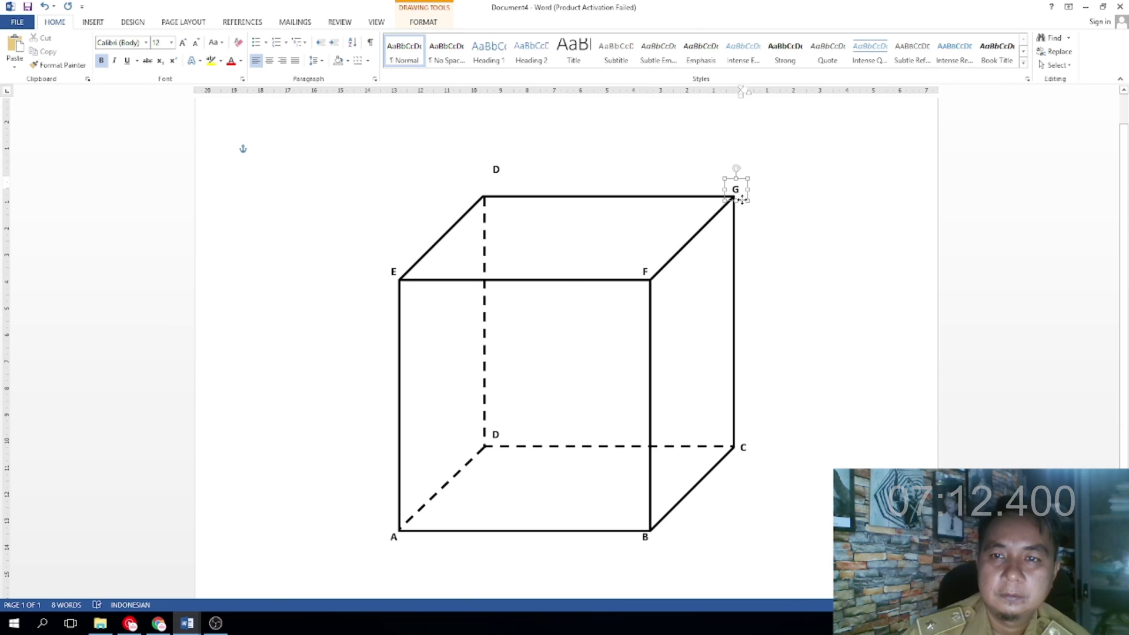
double_click(496, 170)
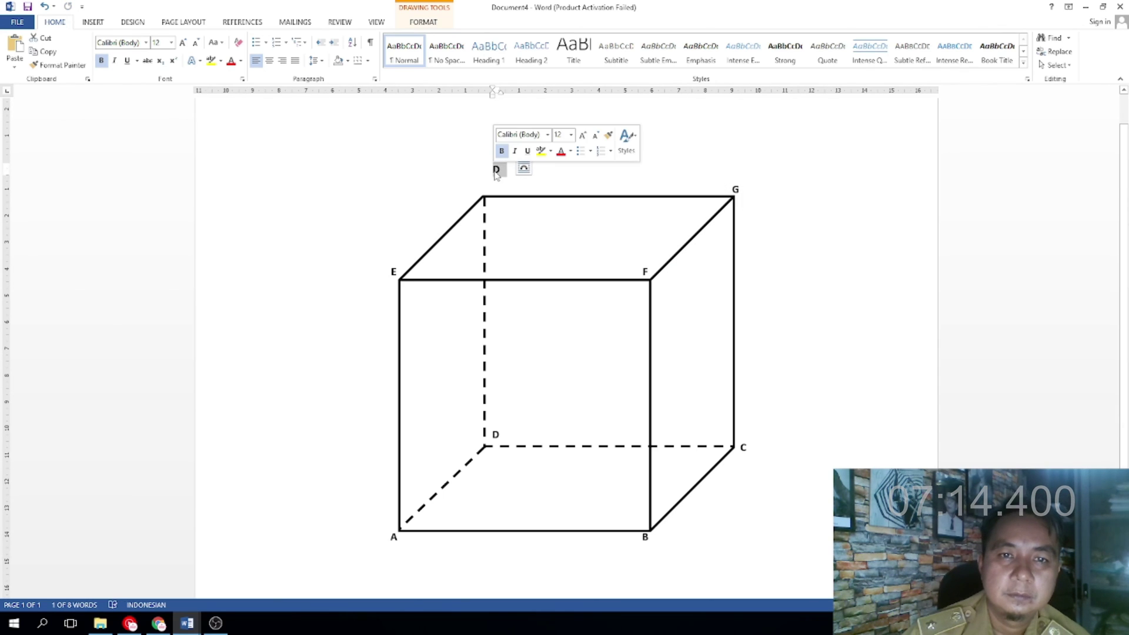
type("H")
left_click_drag(507, 182, 498, 201)
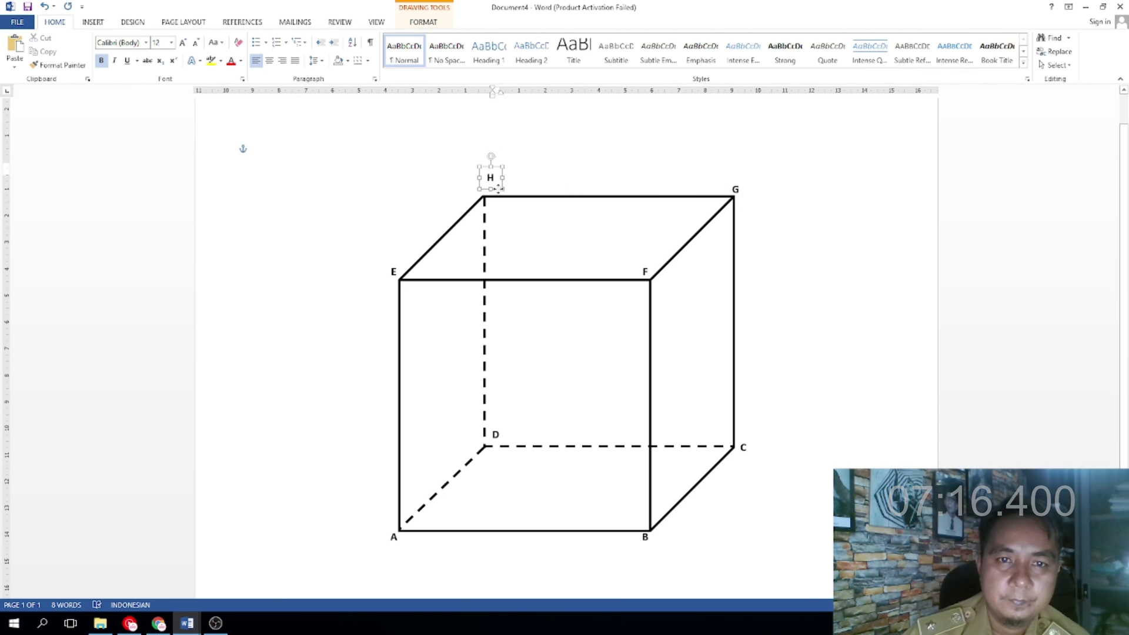
left_click(818, 237)
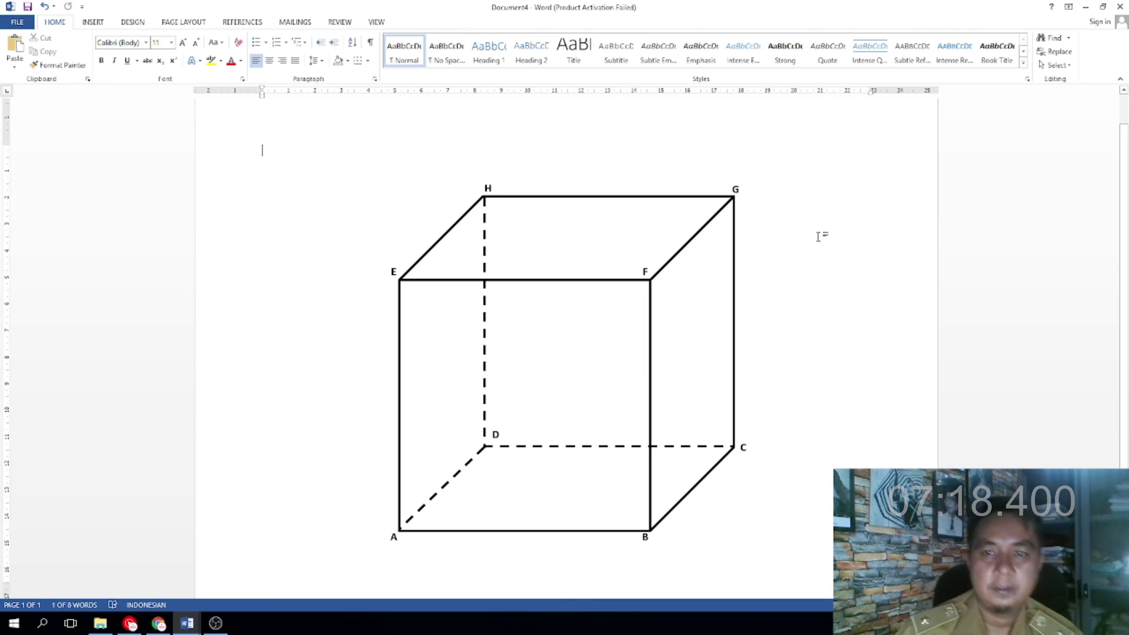